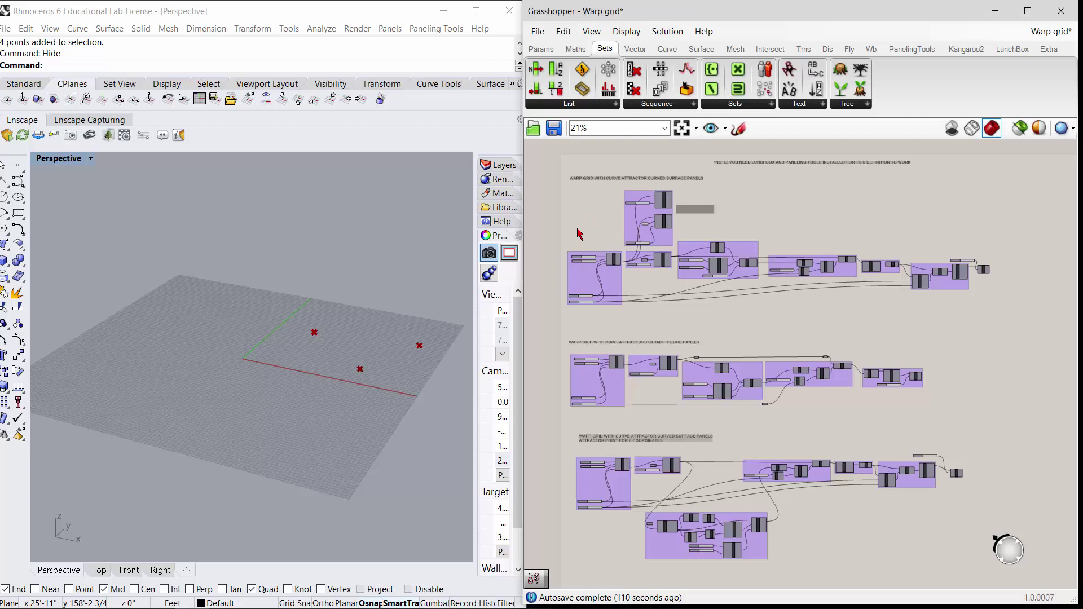
Bring the Construct Grid group into view, then briefly preview and re-hide the rectangular point grid.
scroll(562, 217, "up", 3)
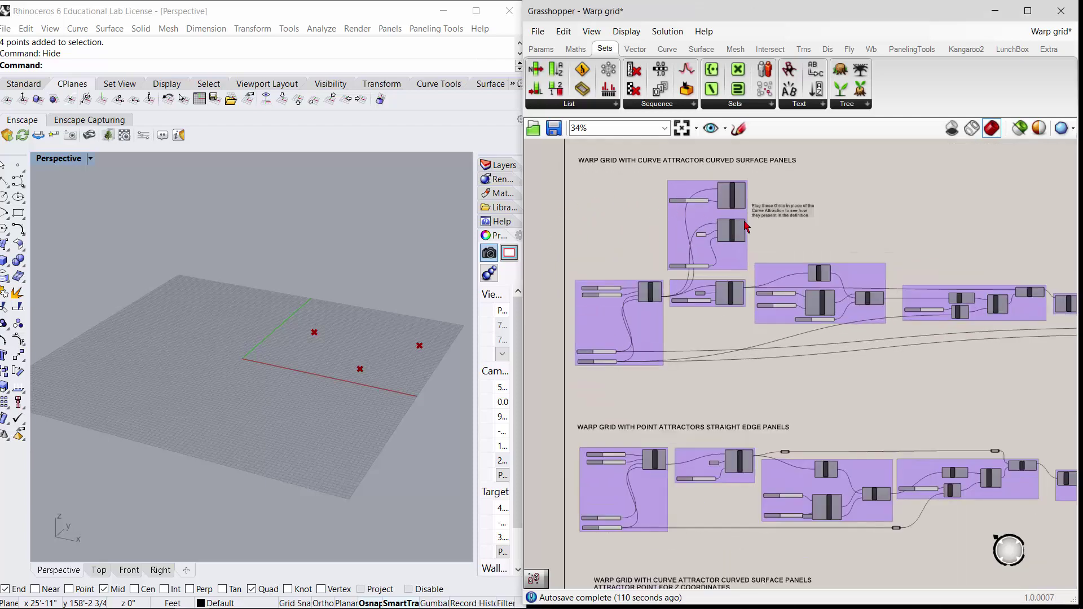
right_click_drag(746, 226, 856, 307)
right_click_drag(933, 283, 793, 297)
scroll(764, 268, "up", 3)
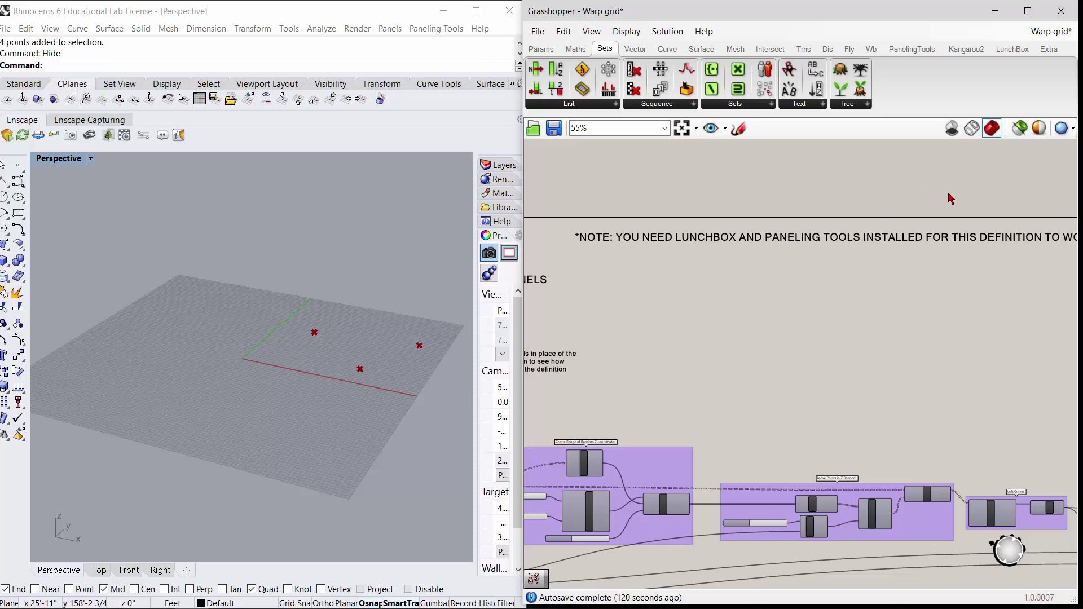
scroll(957, 198, "down", 4)
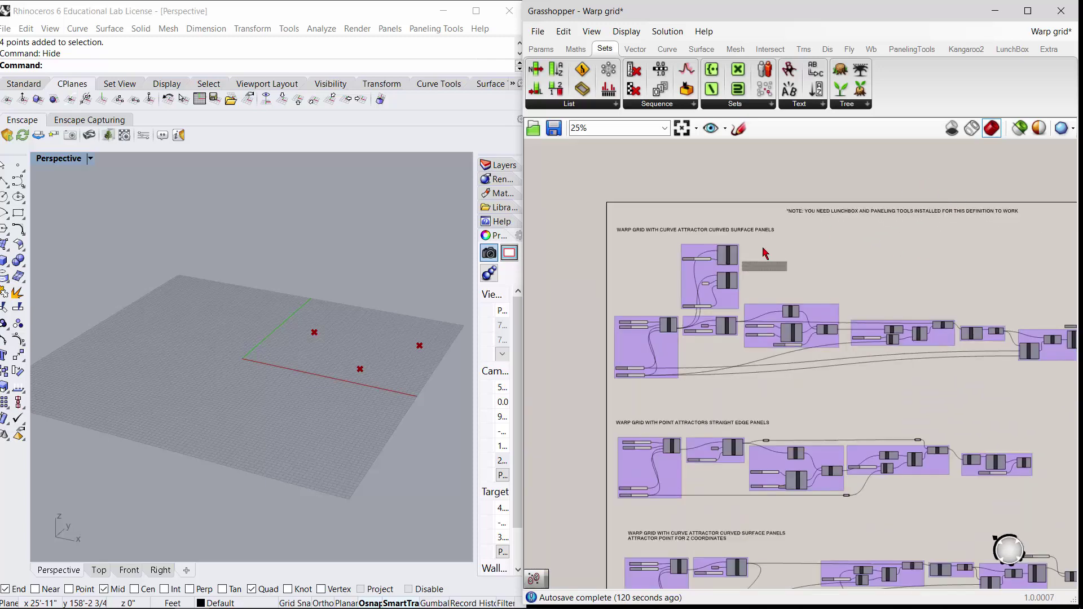
scroll(697, 282, "up", 3)
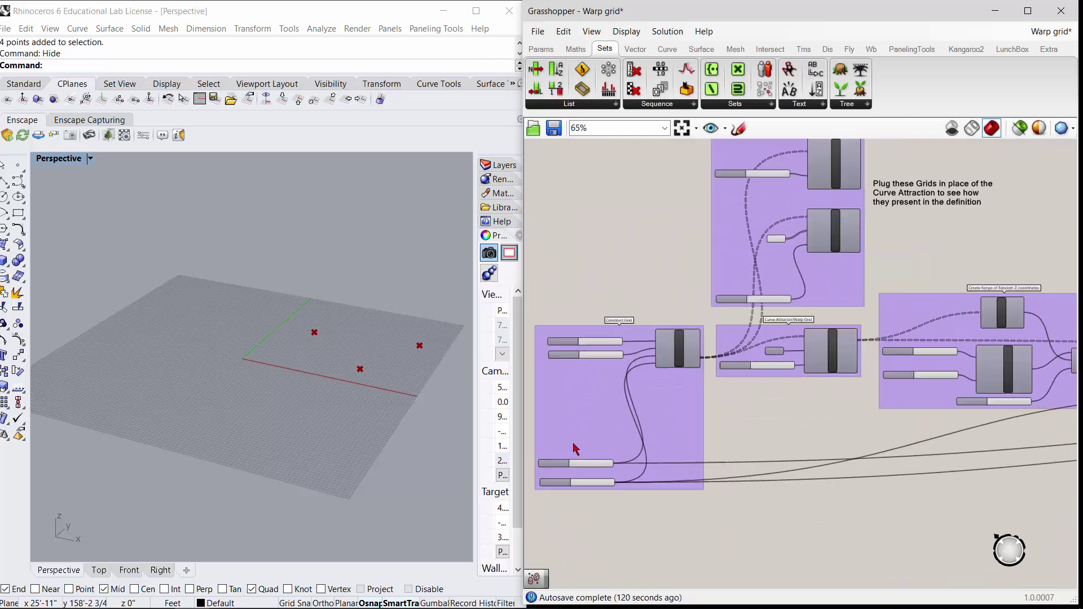
scroll(575, 456, "up", 3)
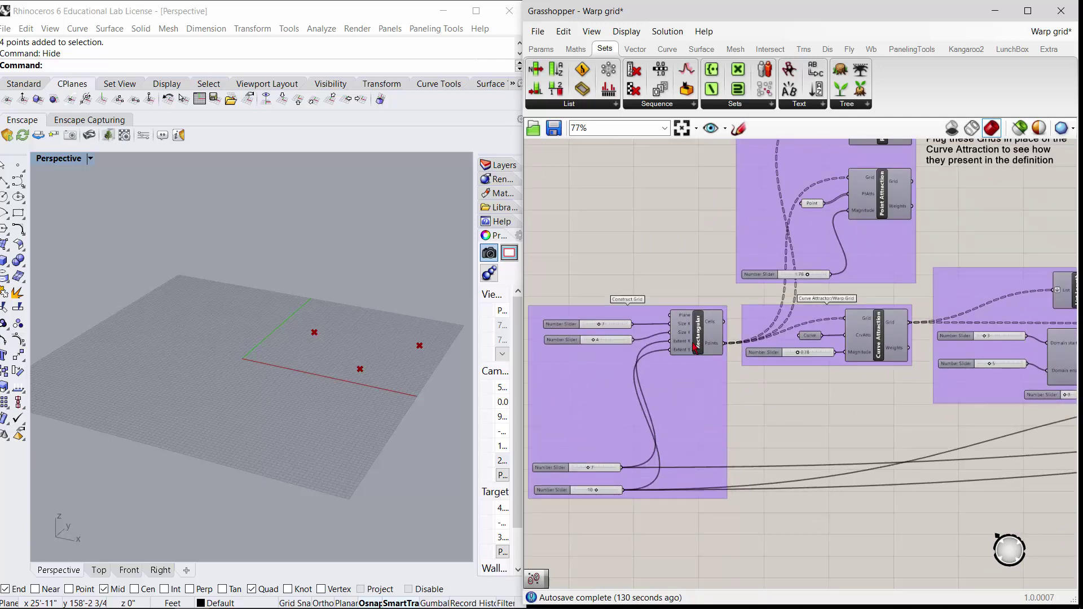
scroll(596, 405, "up", 2)
right_click_drag(596, 405, 672, 374)
scroll(723, 356, "up", 1)
right_click(837, 264)
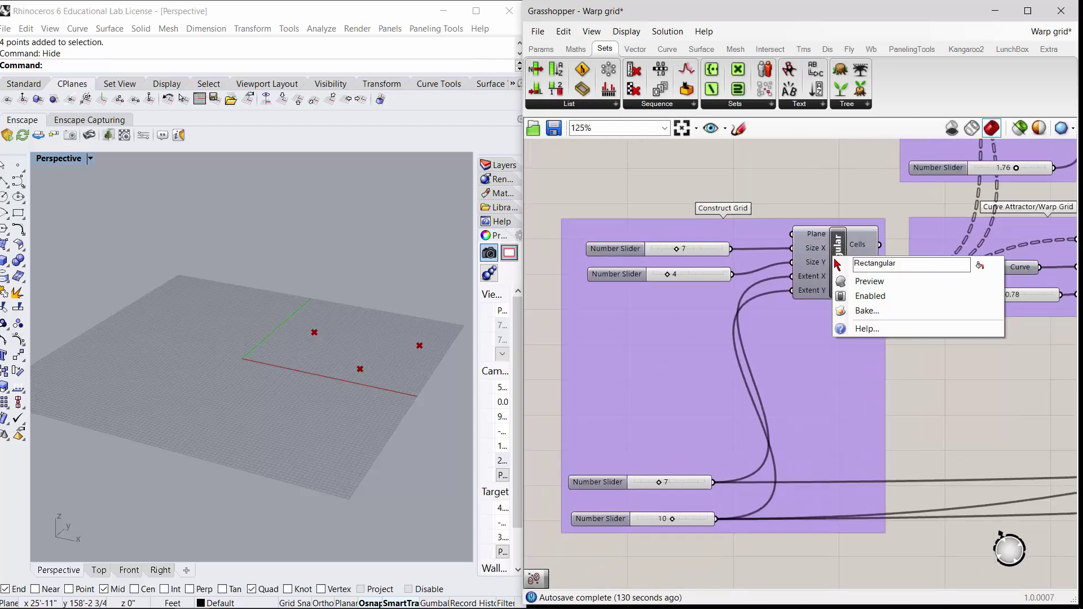
left_click(861, 285)
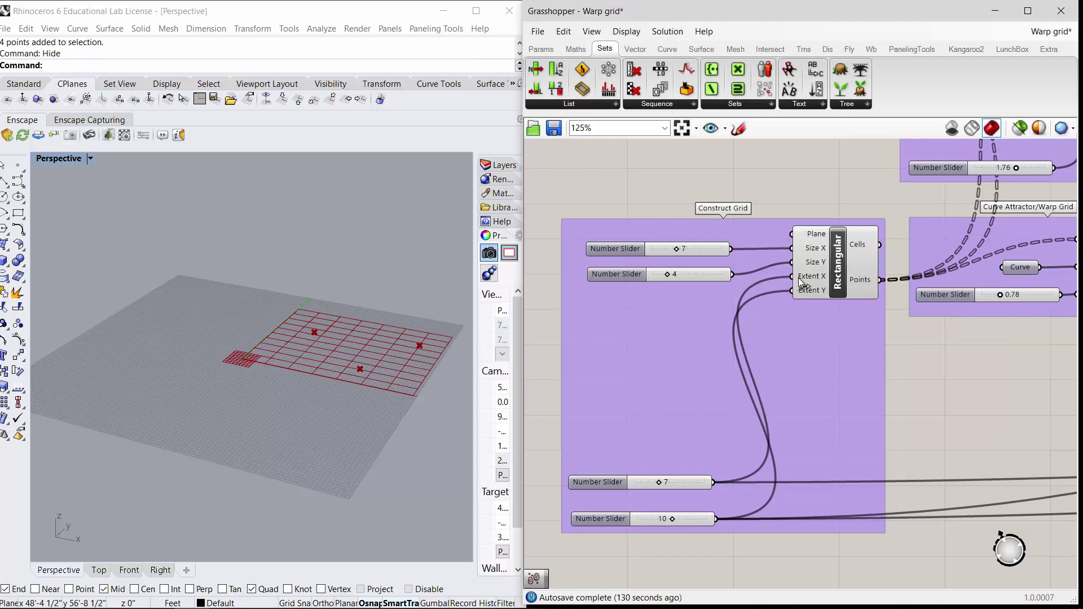
right_click(843, 261)
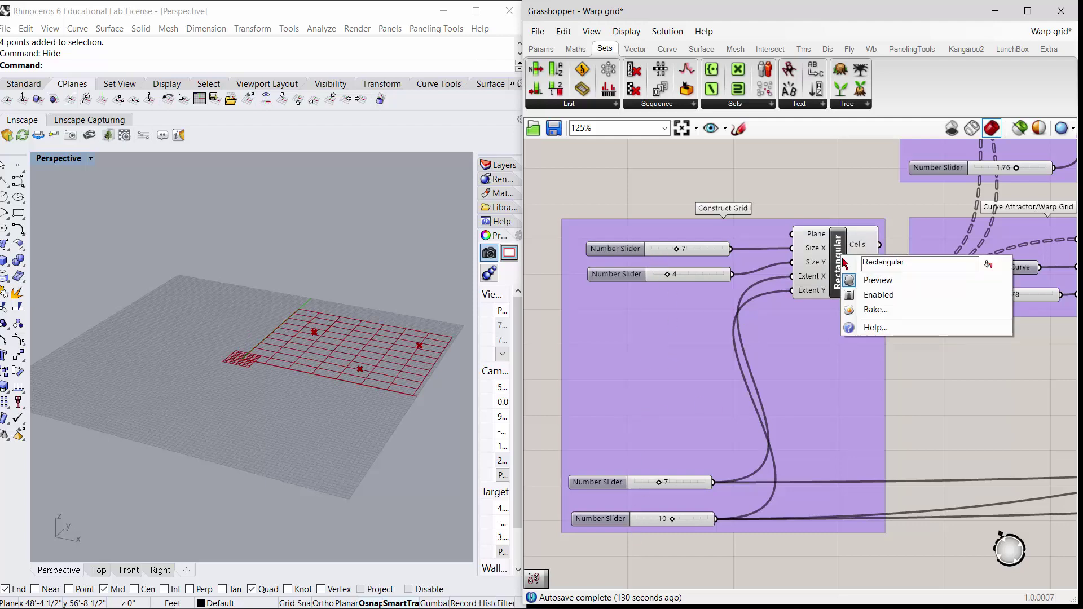
left_click(867, 281)
scroll(640, 315, "down", 3)
scroll(905, 312, "up", 1)
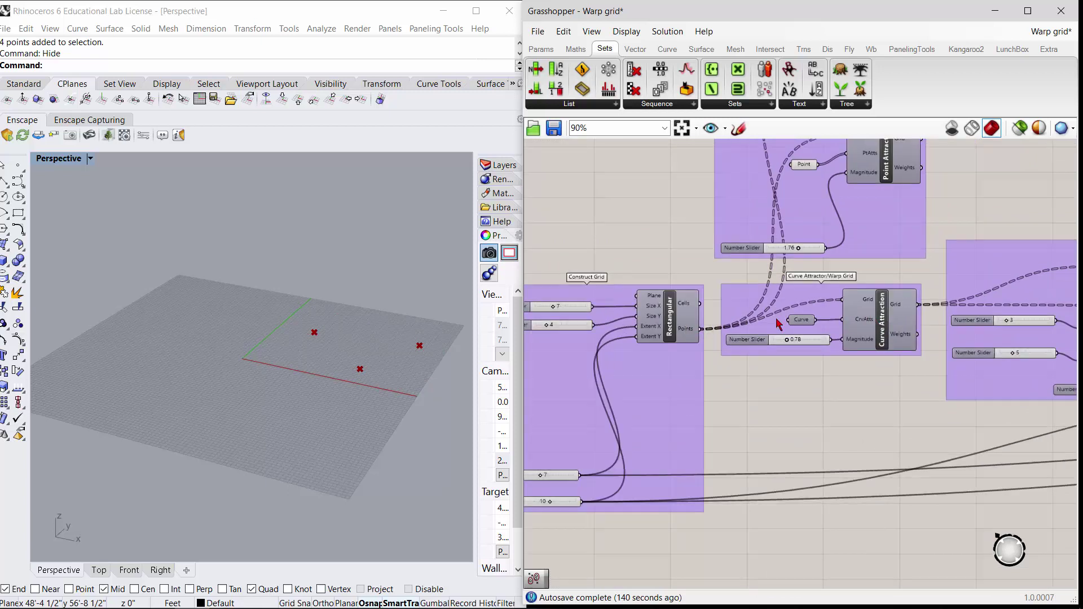
Preview the curve-warped points and attractor curve in Rhino, and set Curve Attraction magnitude to 1.17.
right_click(882, 334)
left_click(911, 353)
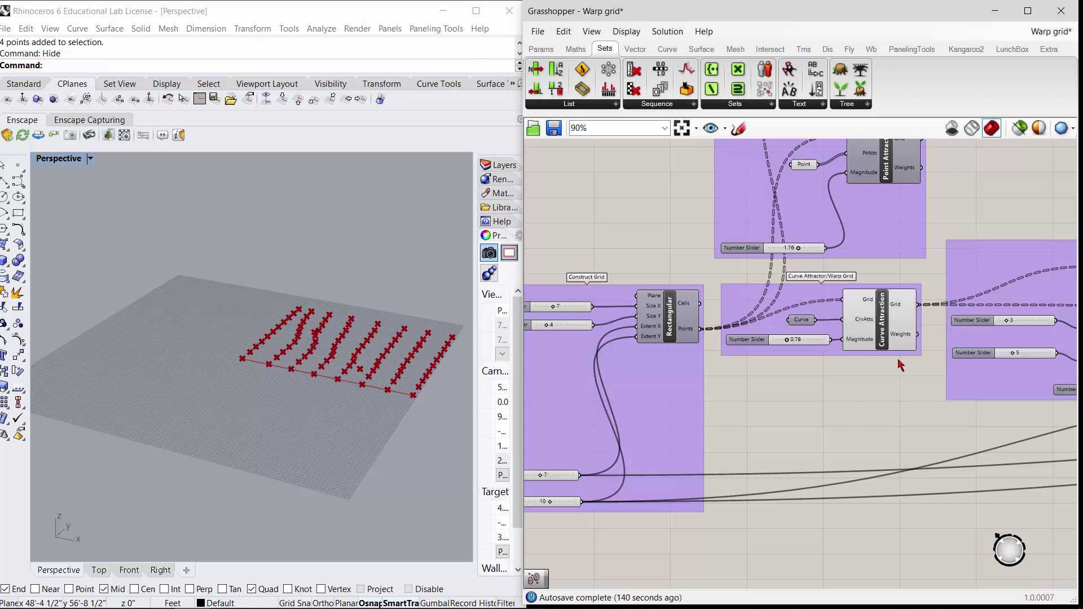
right_click_drag(372, 428, 316, 433)
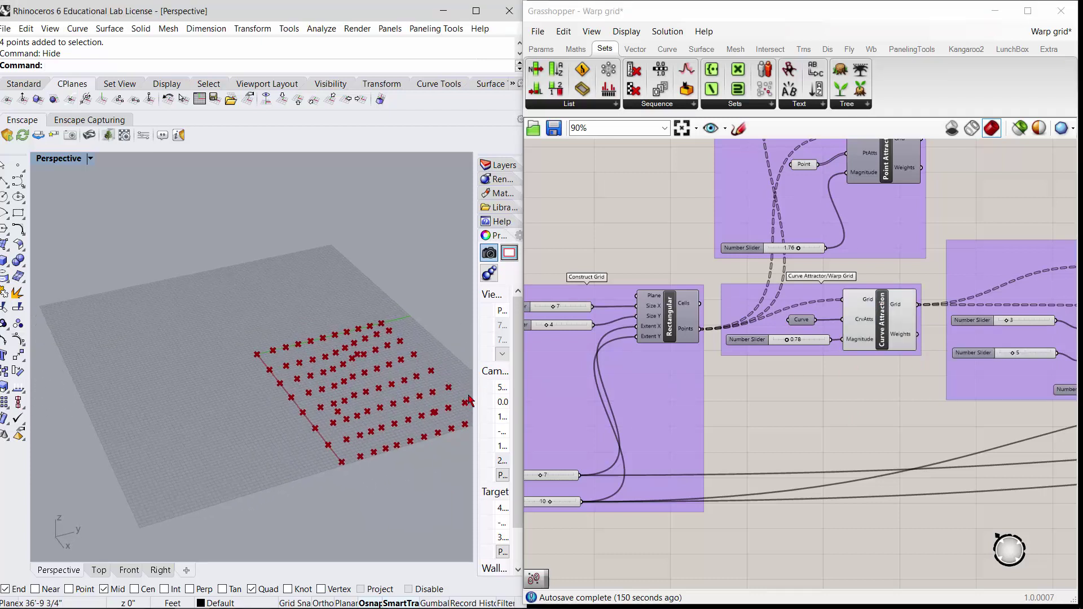
right_click(802, 324)
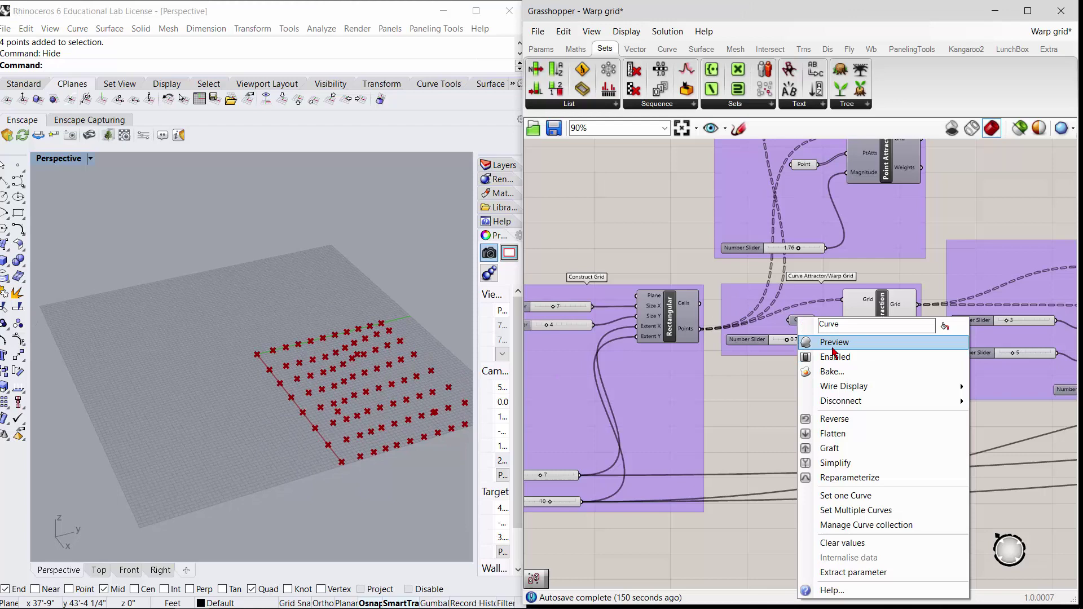
left_click(813, 341)
right_click_drag(393, 407, 339, 422)
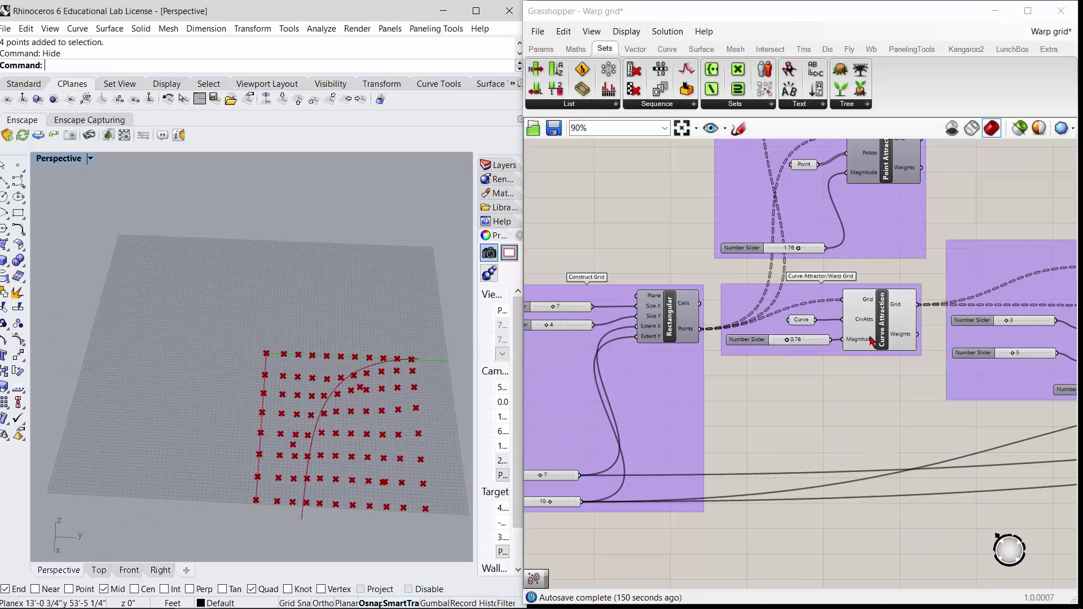
scroll(873, 340, "up", 3)
mouse_move(735, 343)
left_mouse_down()
mouse_move(756, 342)
mouse_move(706, 347)
mouse_move(749, 357)
left_mouse_up()
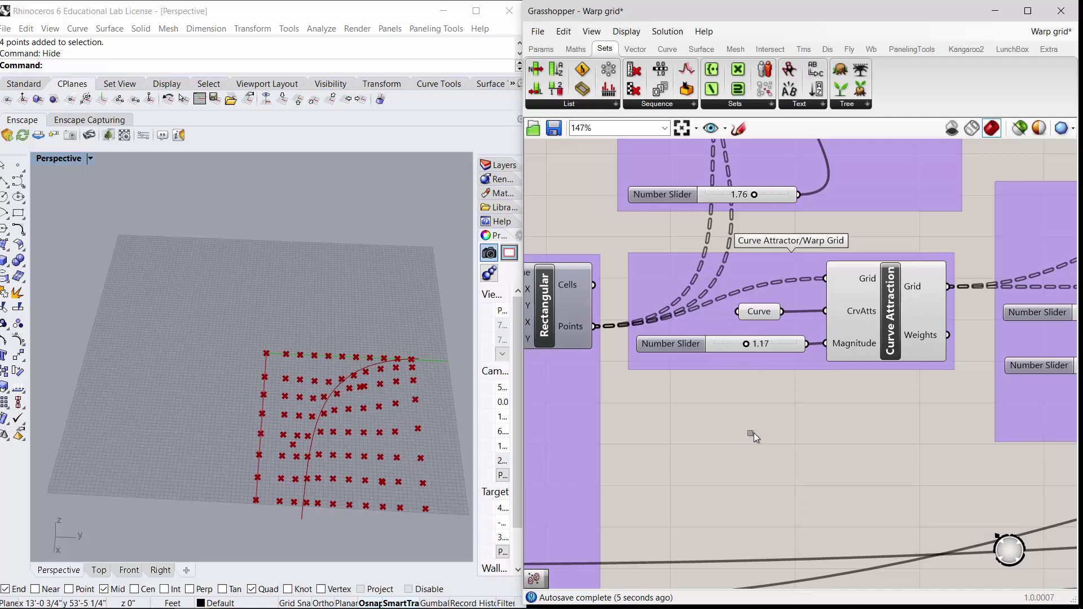
Disable the Rhino preview of the Curve Attractor/Warp Grid group from the radial menu.
scroll(730, 406, "down", 4)
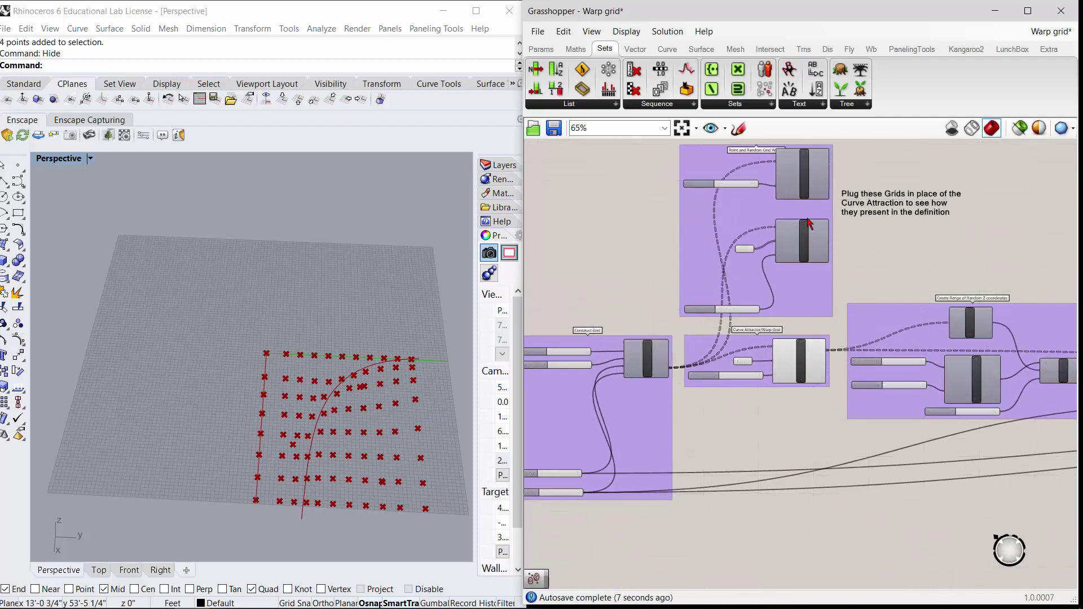
scroll(809, 224, "up", 2)
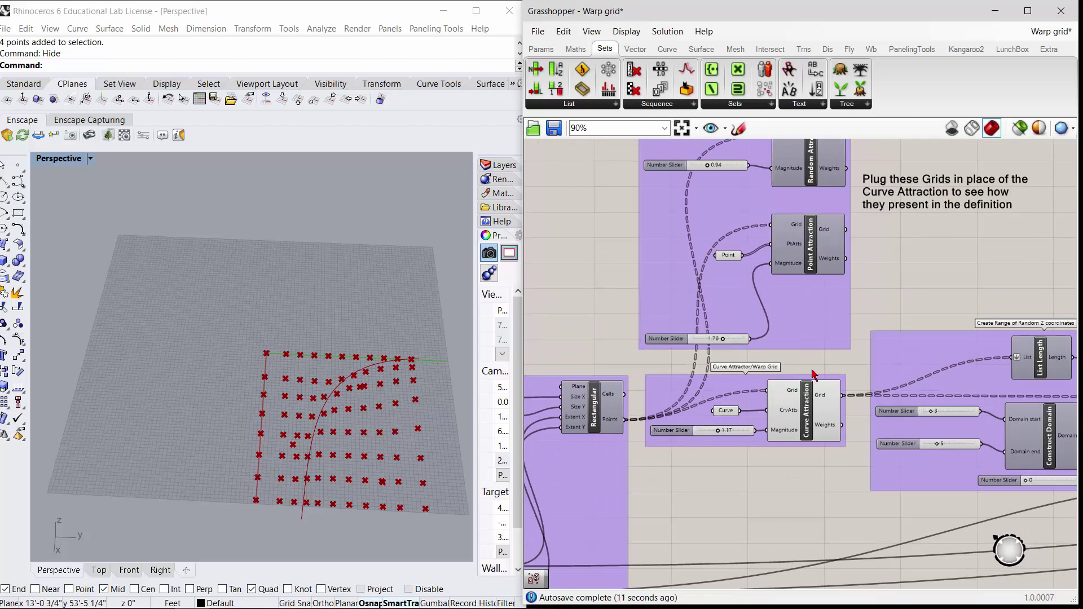
right_click_drag(815, 374, 805, 421)
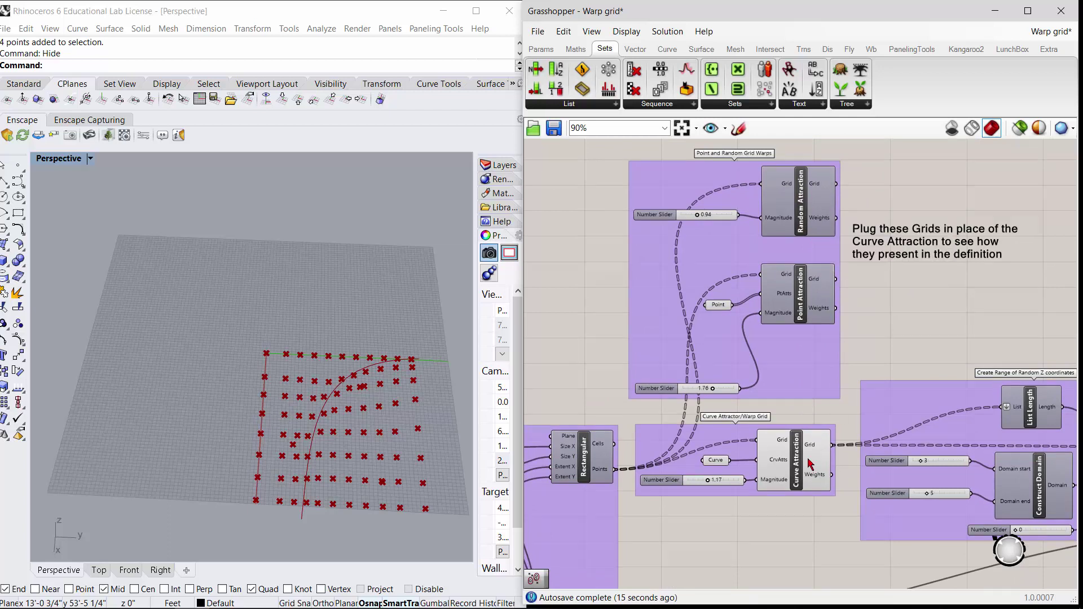
right_click(803, 467)
key("Escape")
right_click_drag(824, 519, 795, 497)
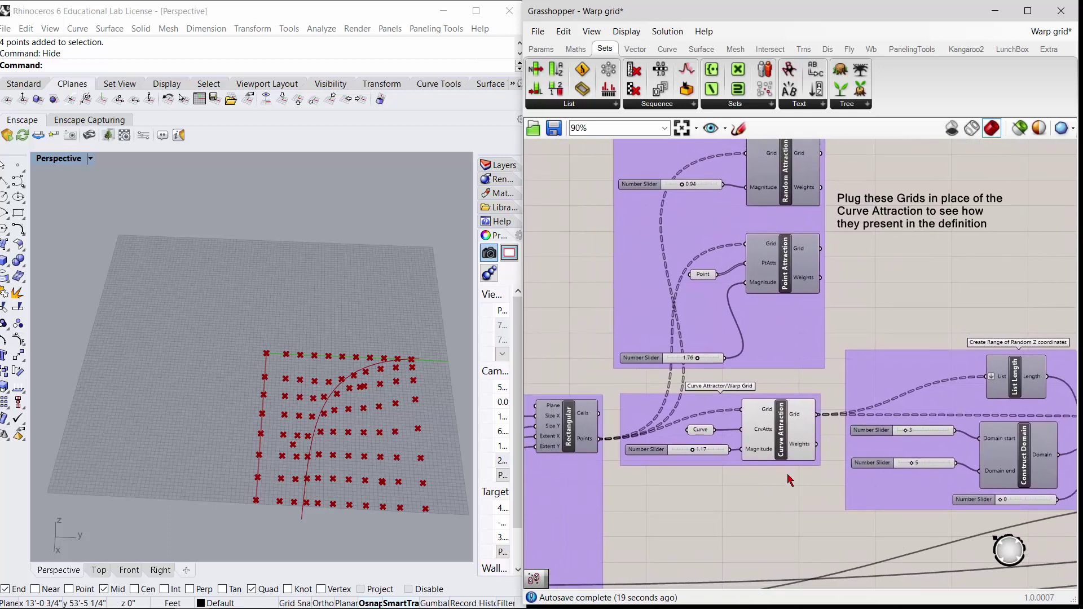
middle_click(789, 480)
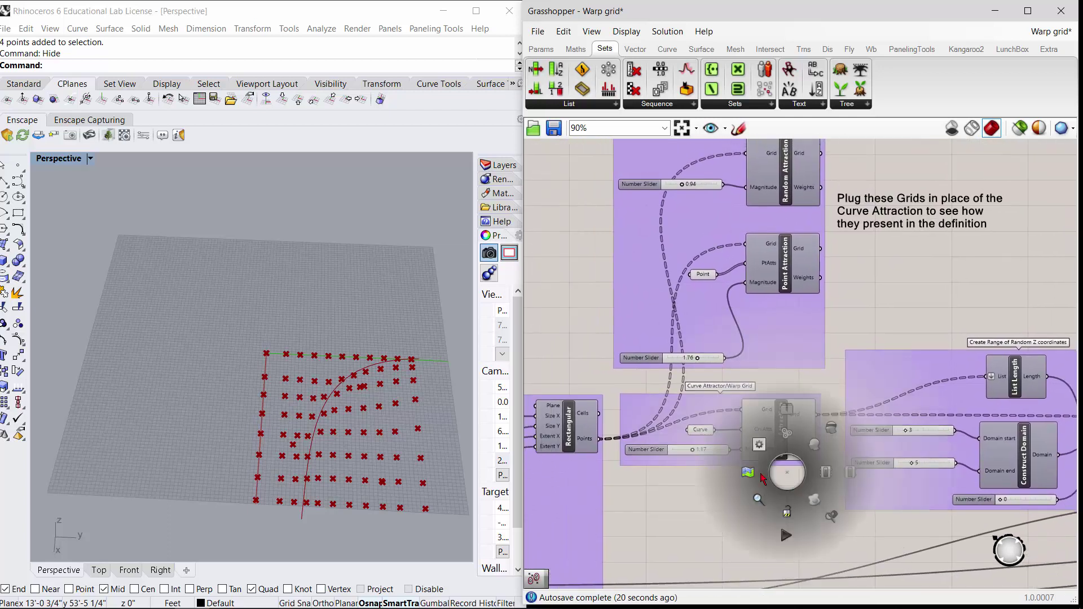
left_click(674, 414)
middle_click(782, 413)
left_click(825, 370)
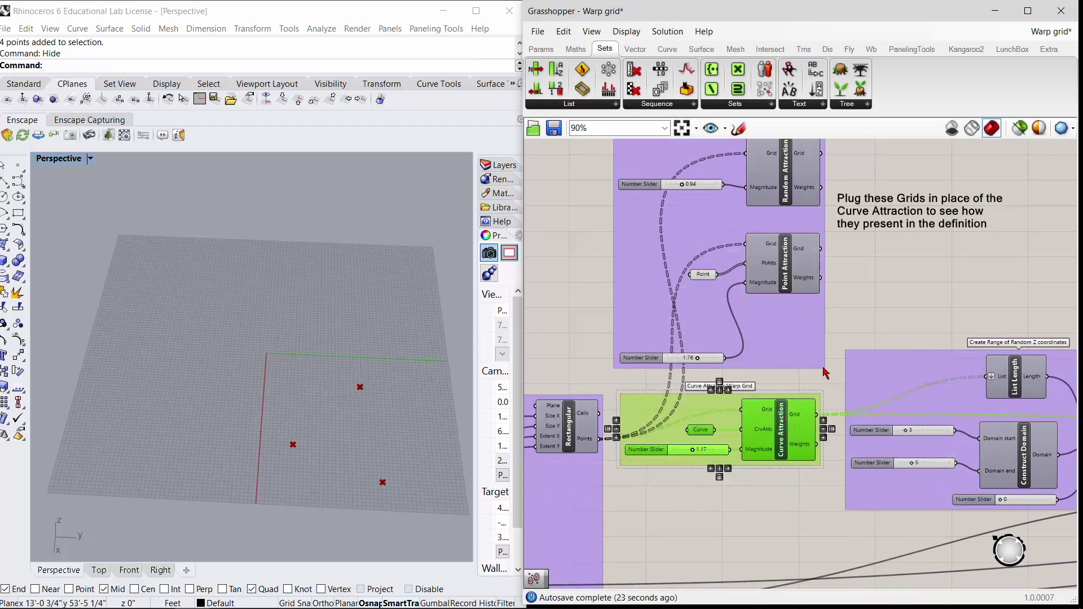
left_click(854, 239)
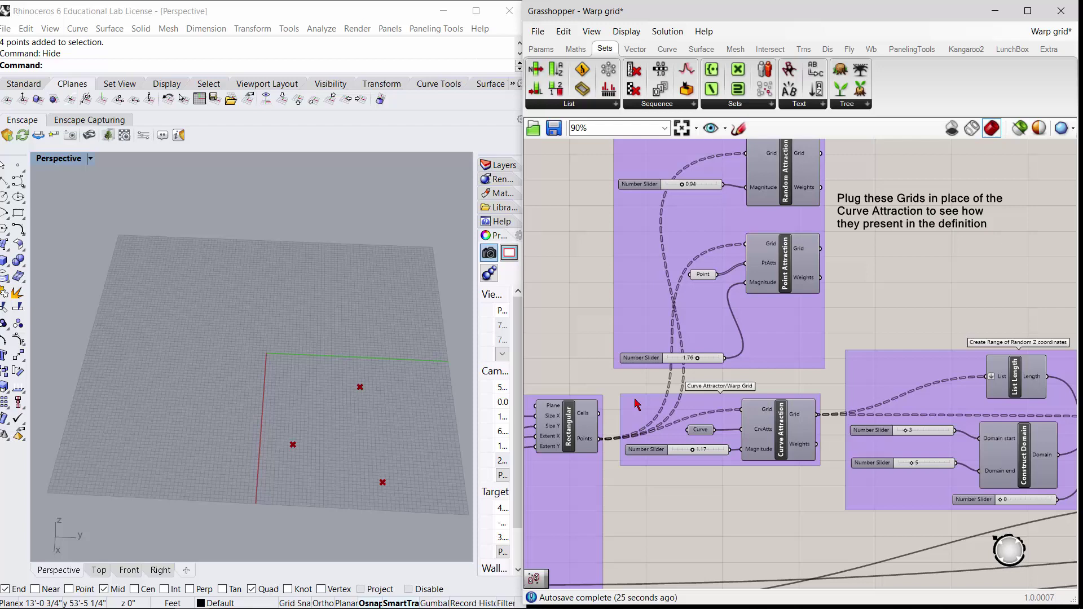
Preview the Point Attraction grid in Rhino and lower its magnitude from 1.76 to 0.58.
left_click(792, 269)
right_click(790, 265)
left_click(814, 288)
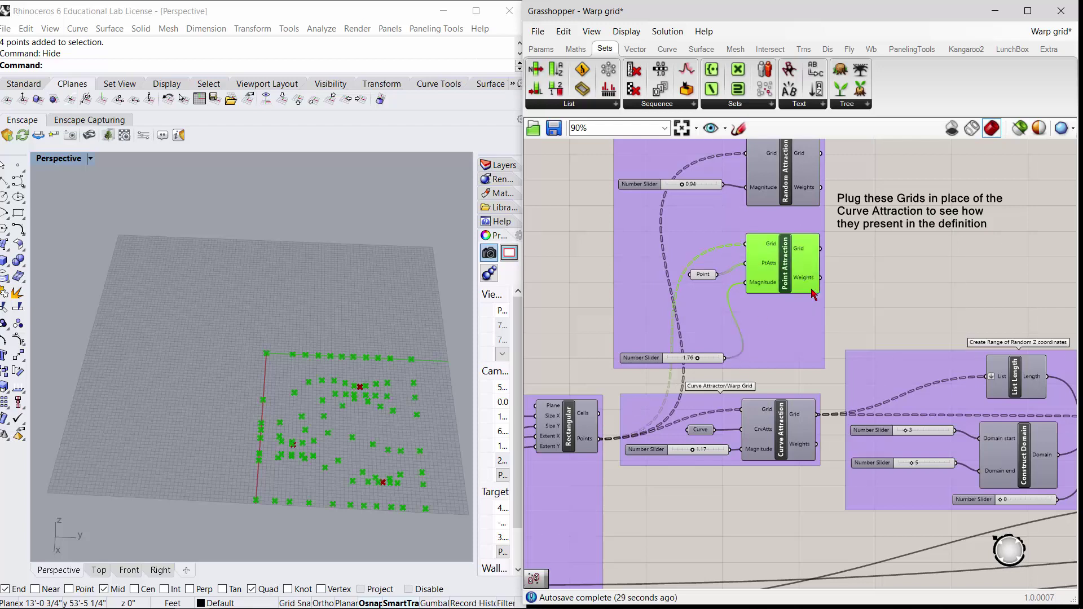
right_click_drag(395, 451, 311, 470)
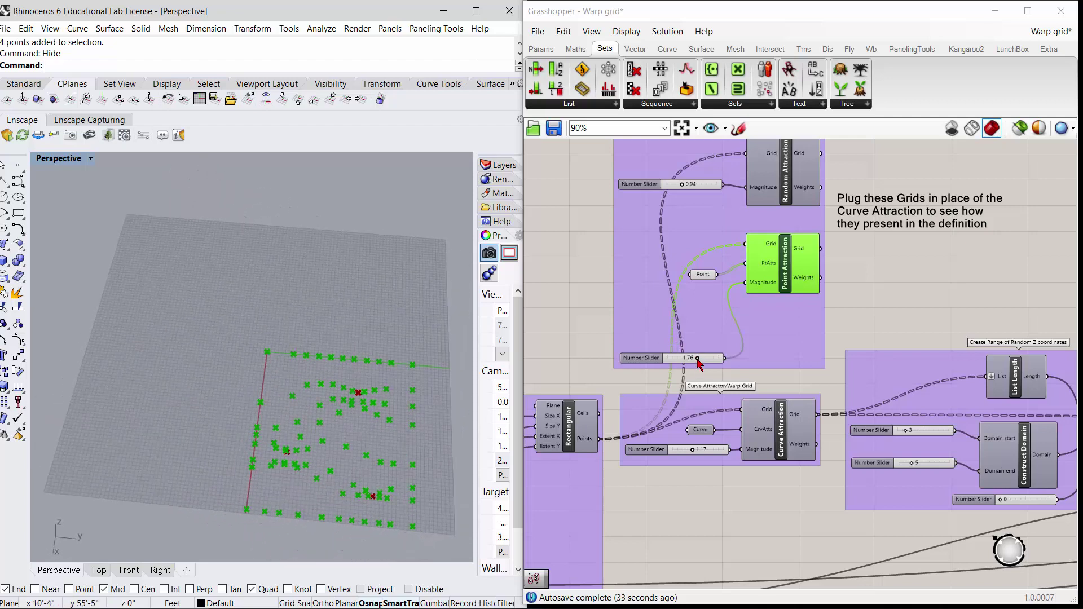
scroll(695, 370, "up", 5)
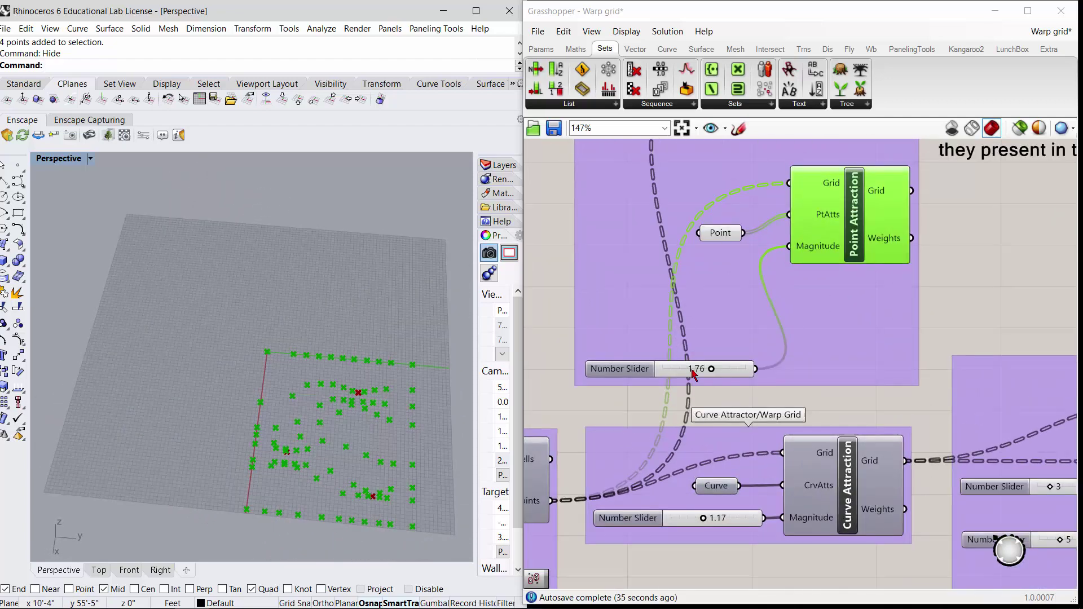
left_click_drag(711, 371, 679, 373)
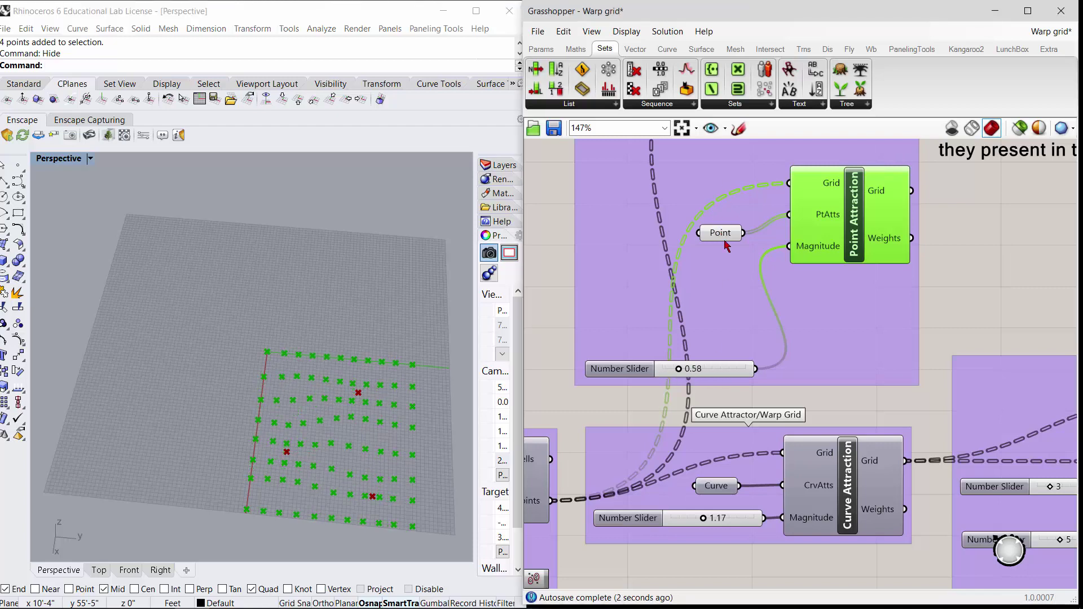
scroll(703, 342, "down", 6)
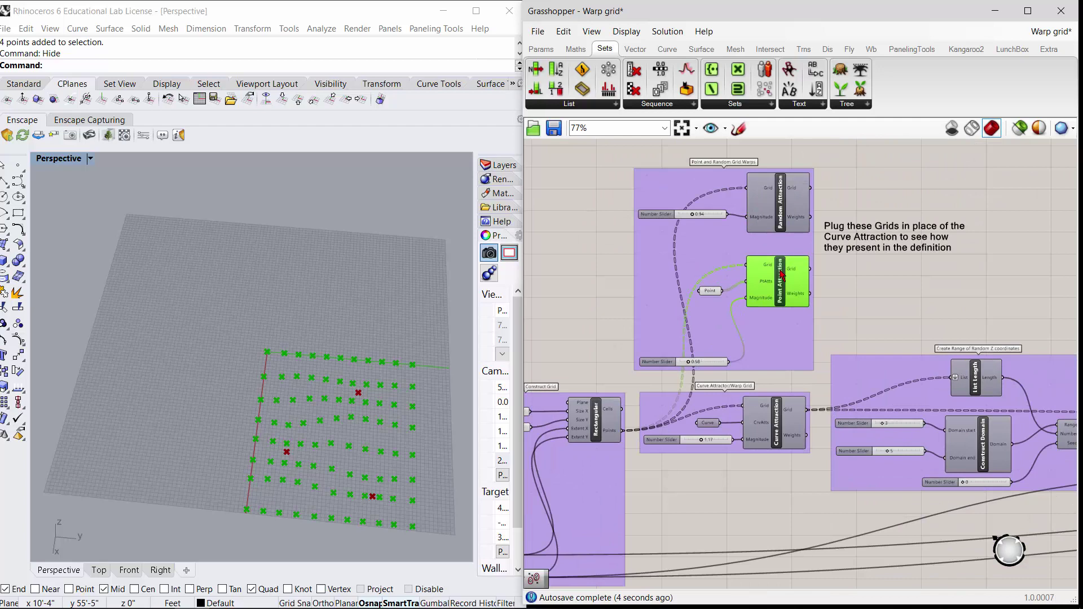
Hide the Rhino previews of the selected attraction groups and components.
left_click_drag(848, 269, 643, 377)
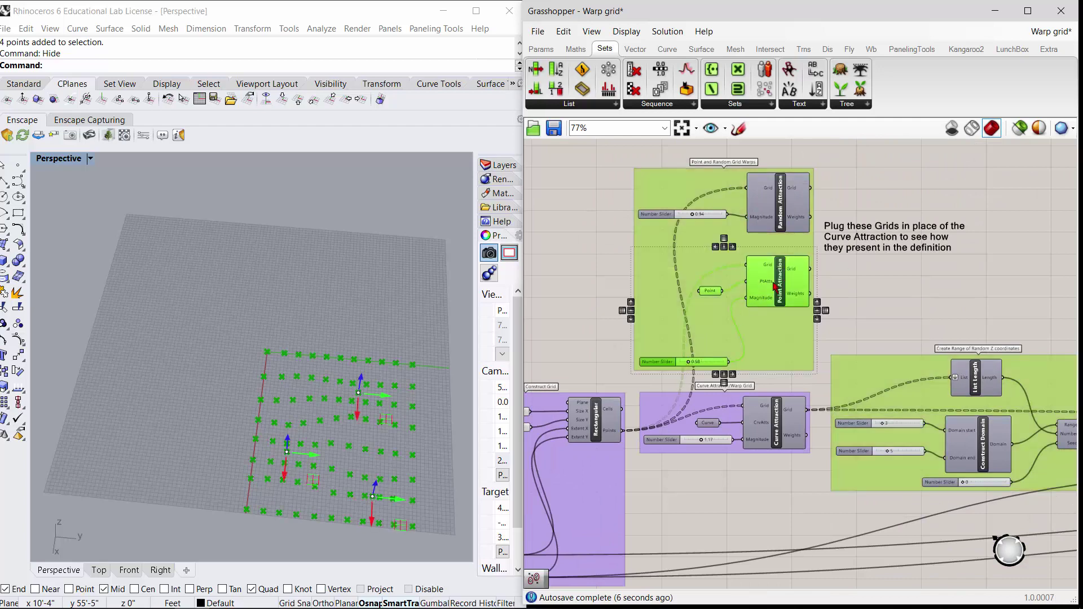
middle_click(781, 277)
left_click(827, 238)
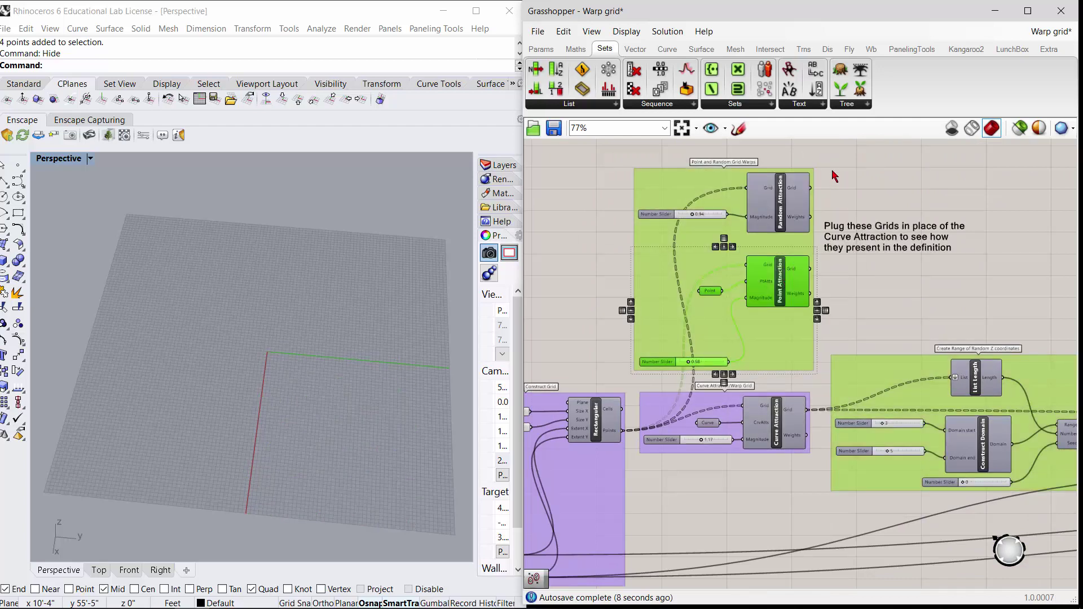
left_click(835, 176)
scroll(777, 196, "up", 3)
Preview the Random Attraction points in Rhino and settle its magnitude at 0.84.
left_click(793, 213)
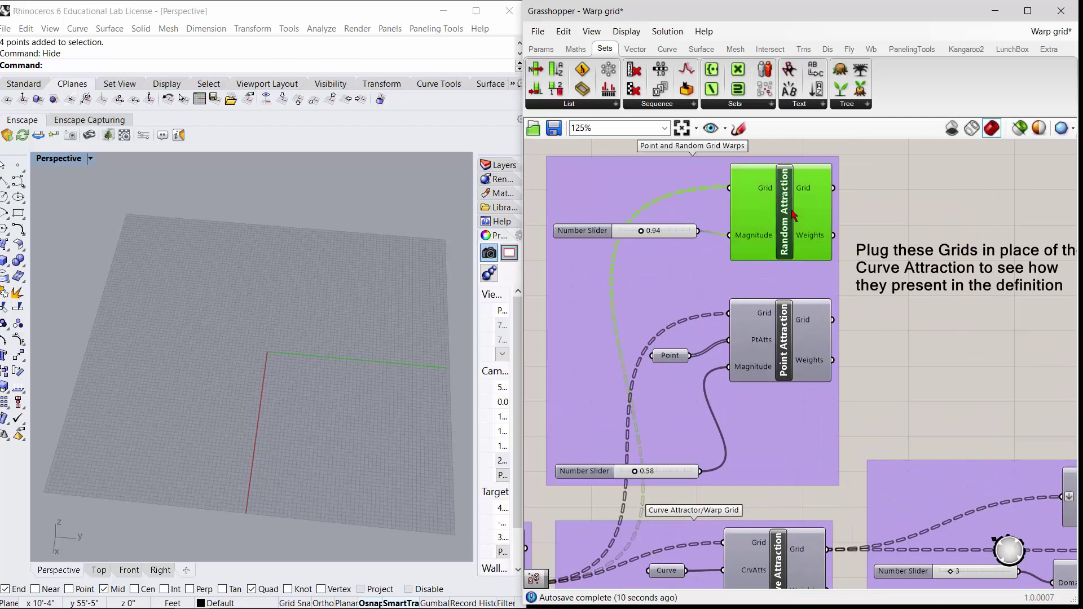
right_click(795, 214)
left_click(818, 233)
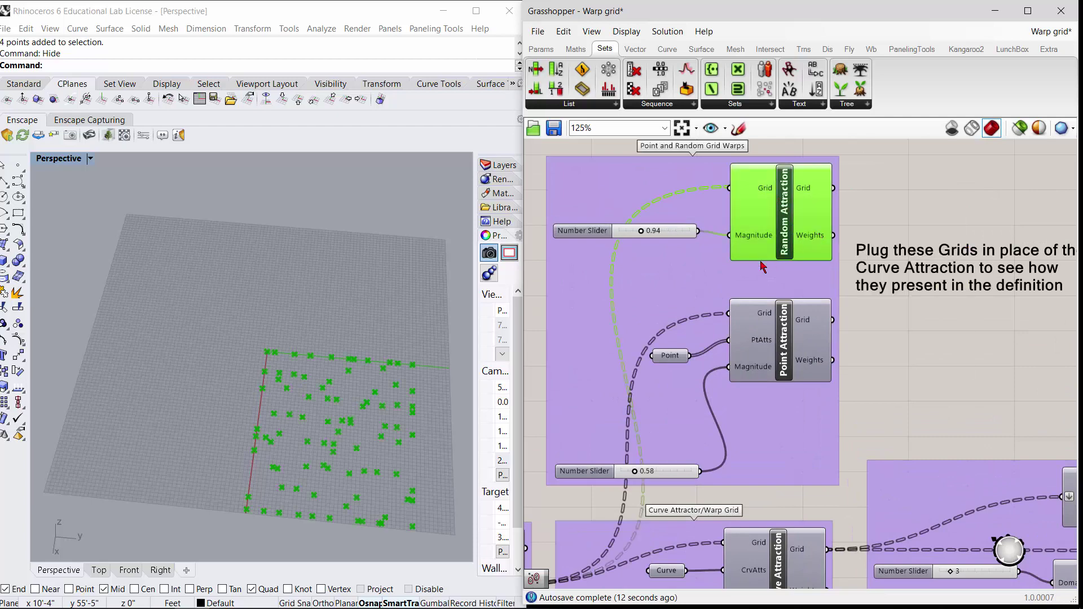
mouse_move(640, 230)
left_mouse_down()
mouse_move(662, 229)
mouse_move(607, 237)
mouse_move(652, 237)
mouse_move(628, 241)
mouse_move(638, 239)
left_mouse_up()
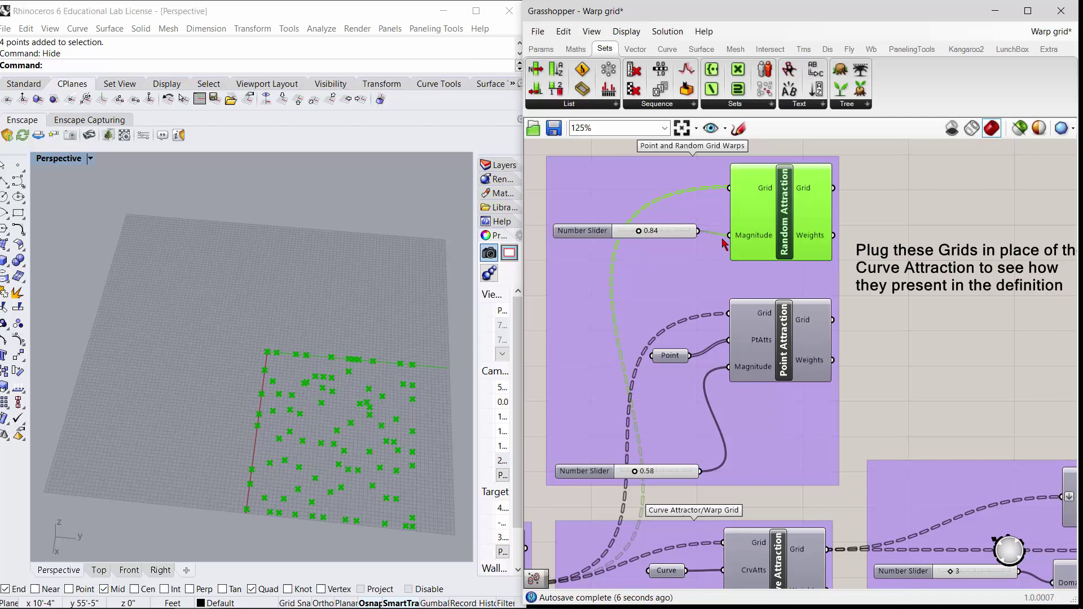
scroll(725, 242, "down", 3)
left_click(858, 328)
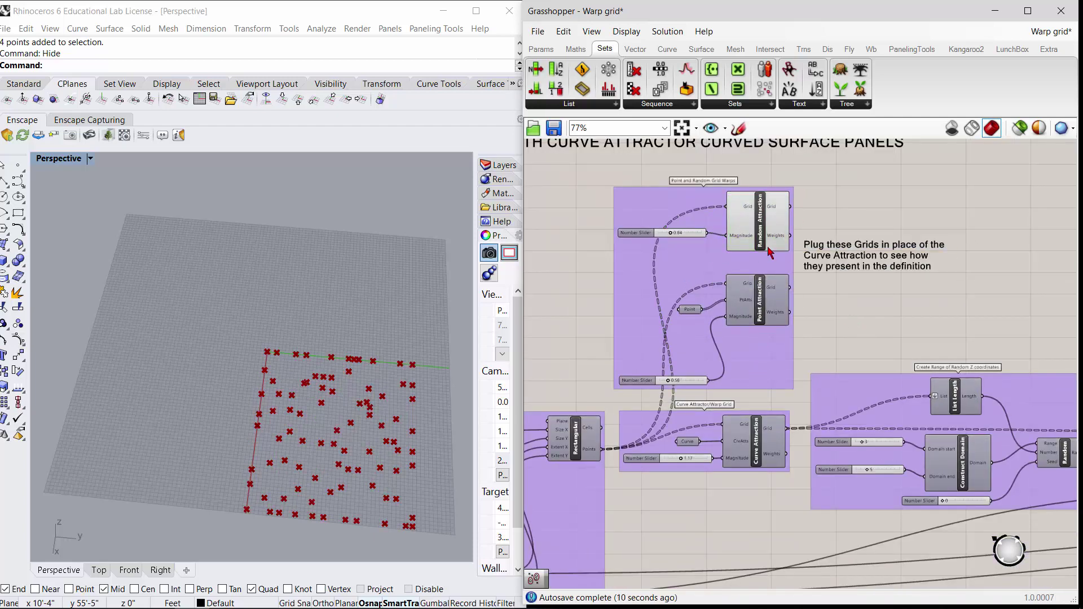
Disable the preview of the Point and Random Grid Warps components.
left_click_drag(812, 189, 627, 273)
middle_click(748, 231)
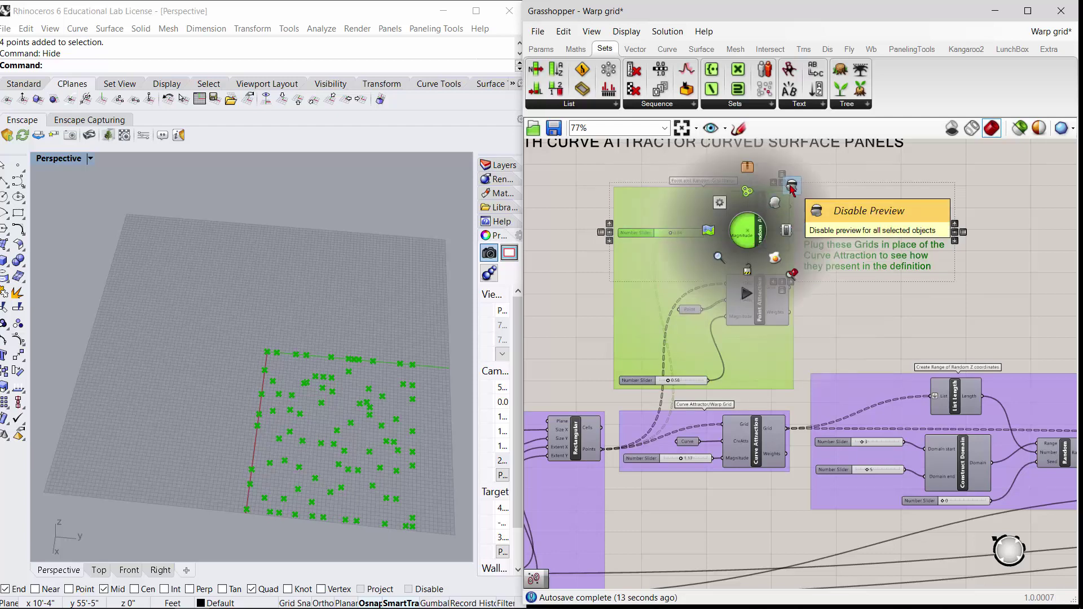
left_click(778, 202)
left_click(759, 498)
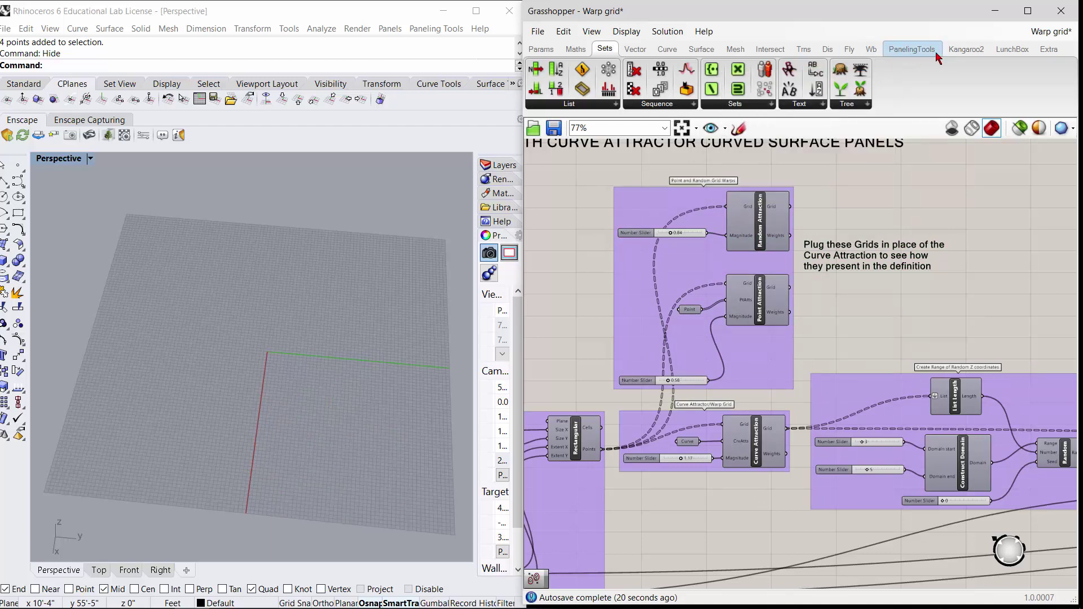
Switch the ribbon to the PanelingTools tab and list its Grid Attractors components.
left_click(1011, 55)
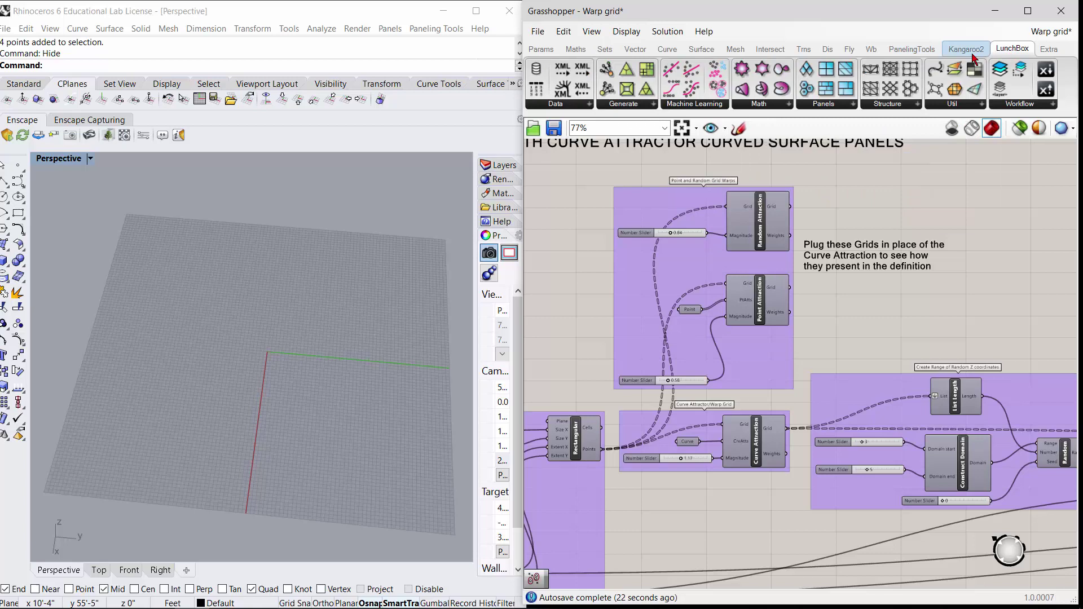
left_click(908, 52)
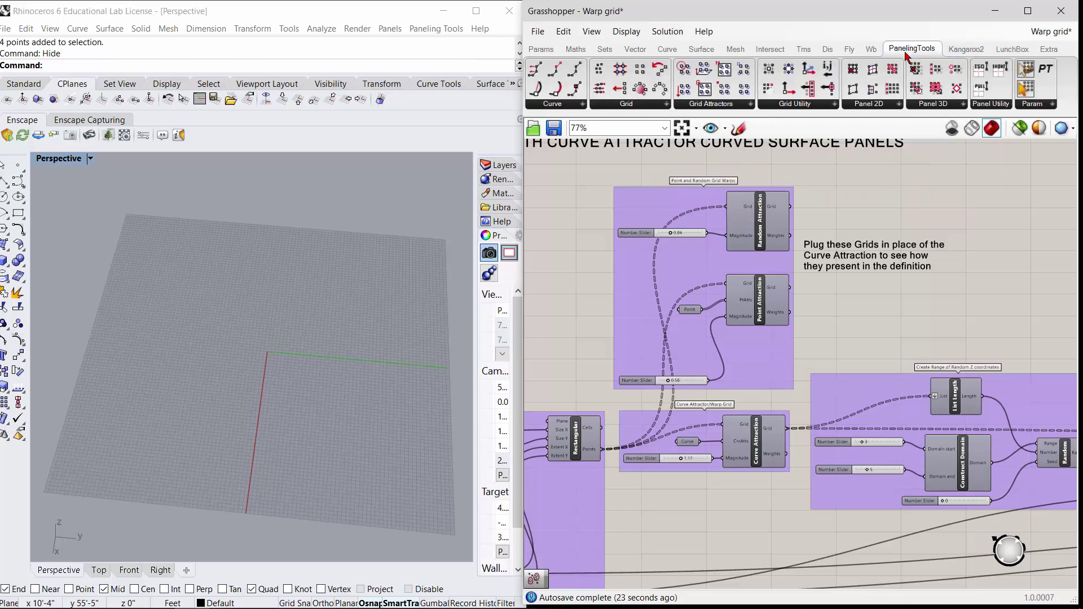
left_click(750, 105)
scroll(909, 319, "down", 2)
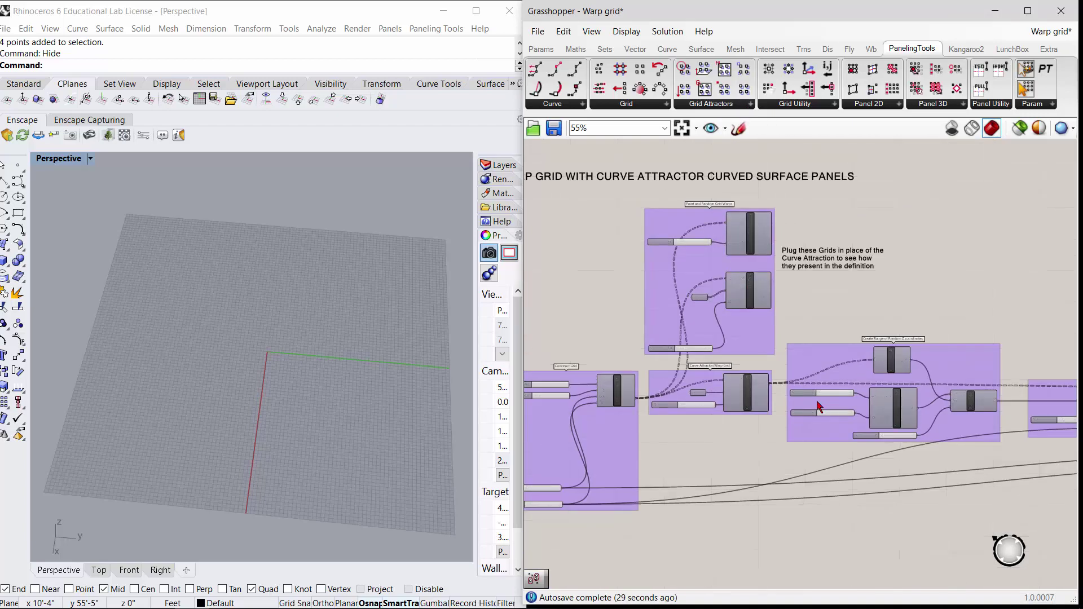
scroll(819, 406, "up", 1)
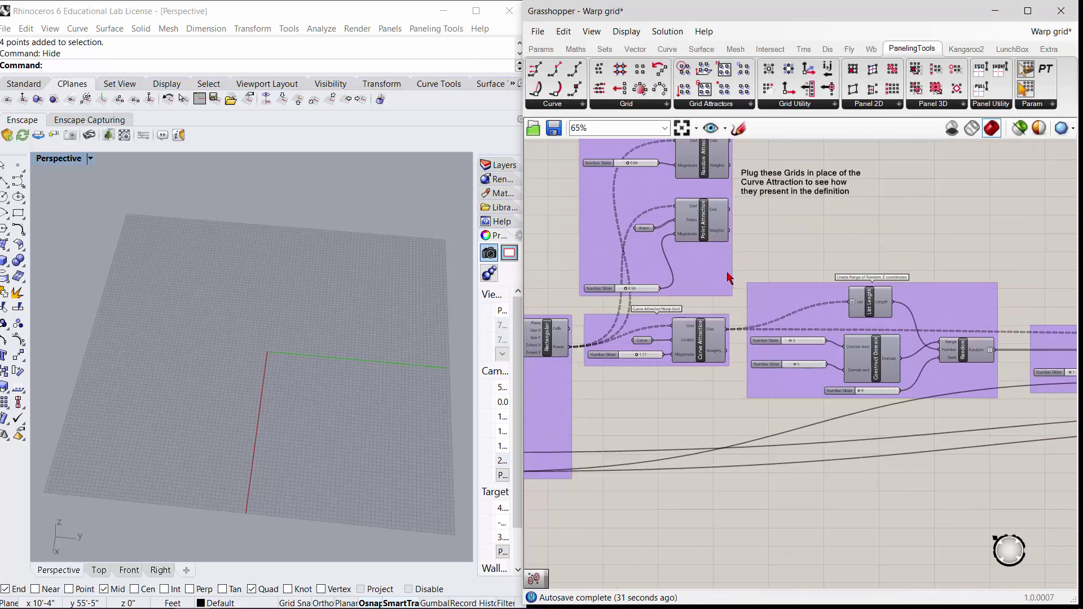
scroll(932, 346, "up", 3)
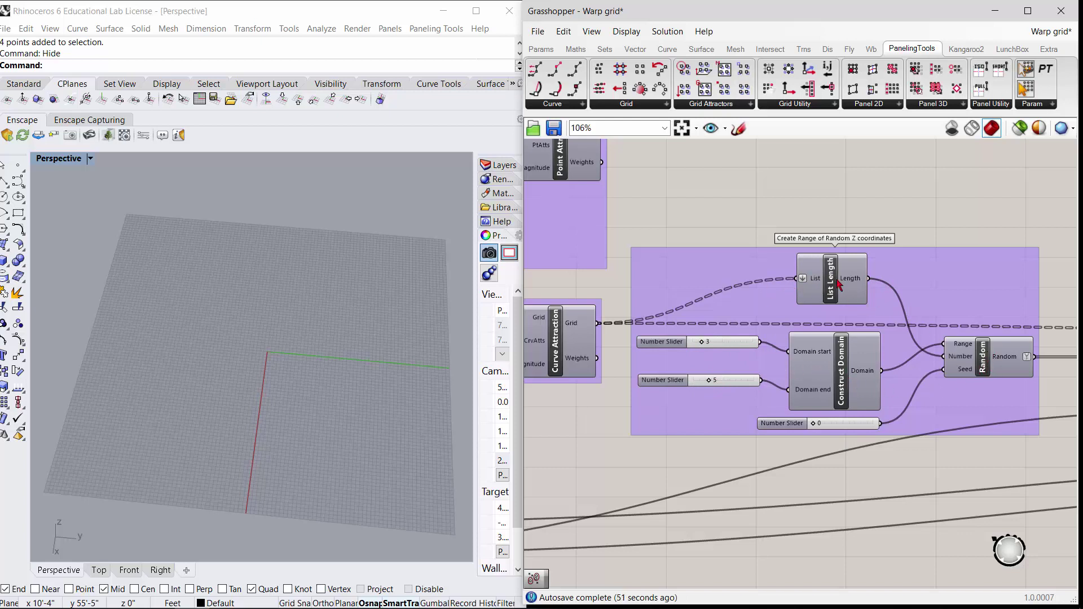
mouse_move(582, 331)
scroll(874, 305, "down", 2)
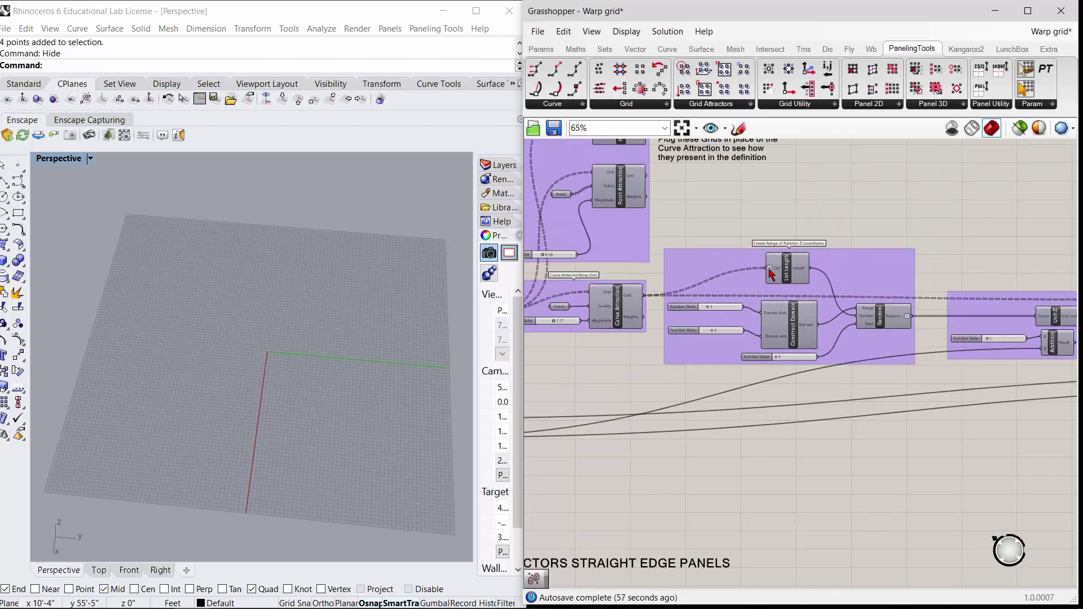
scroll(901, 334, "up", 4)
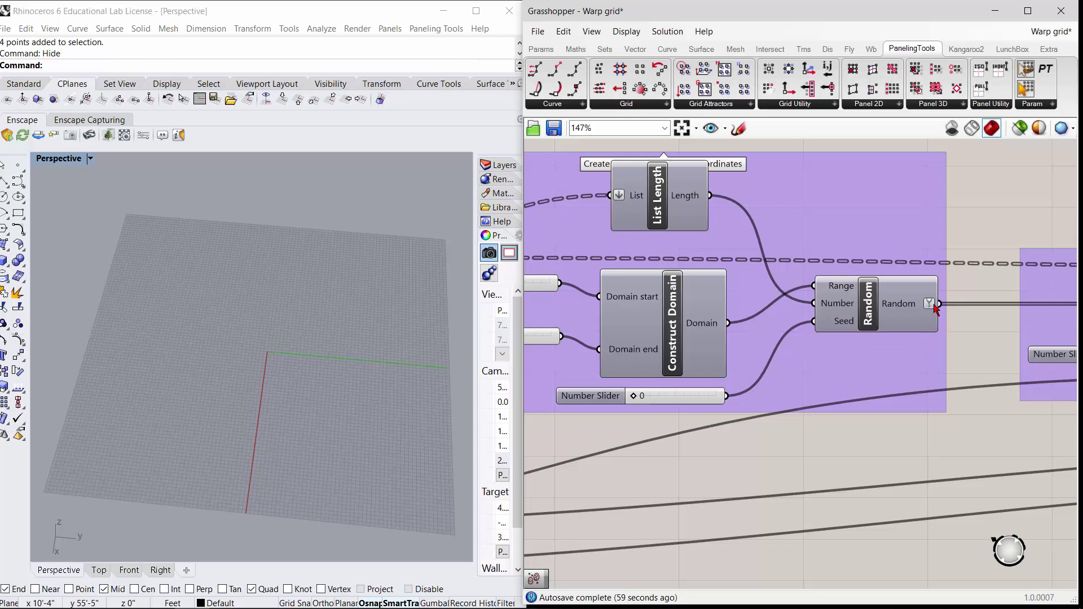
mouse_move(926, 327)
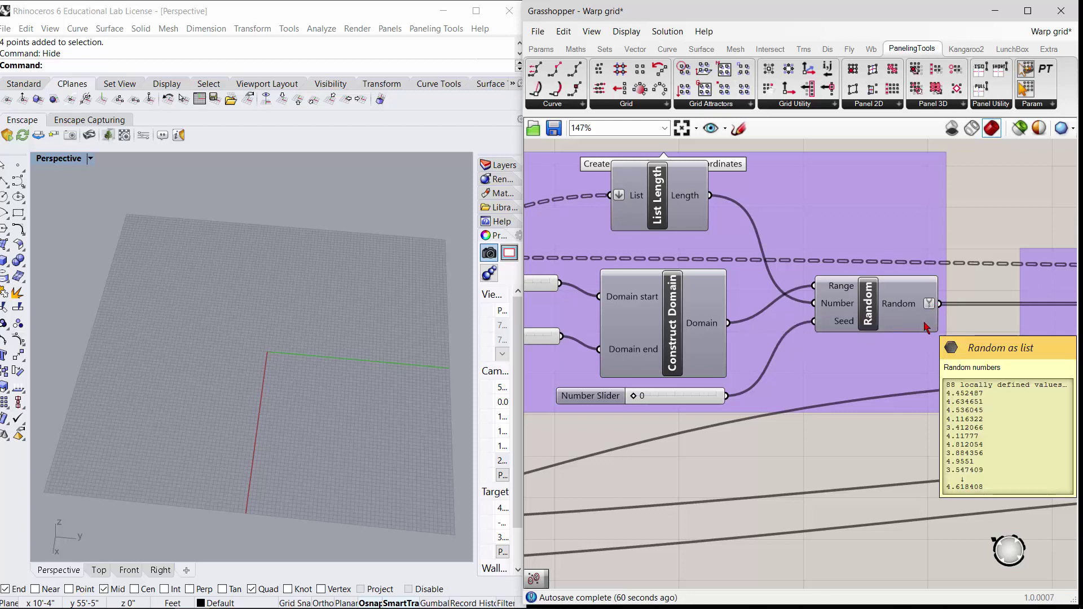
scroll(926, 327, "down", 4)
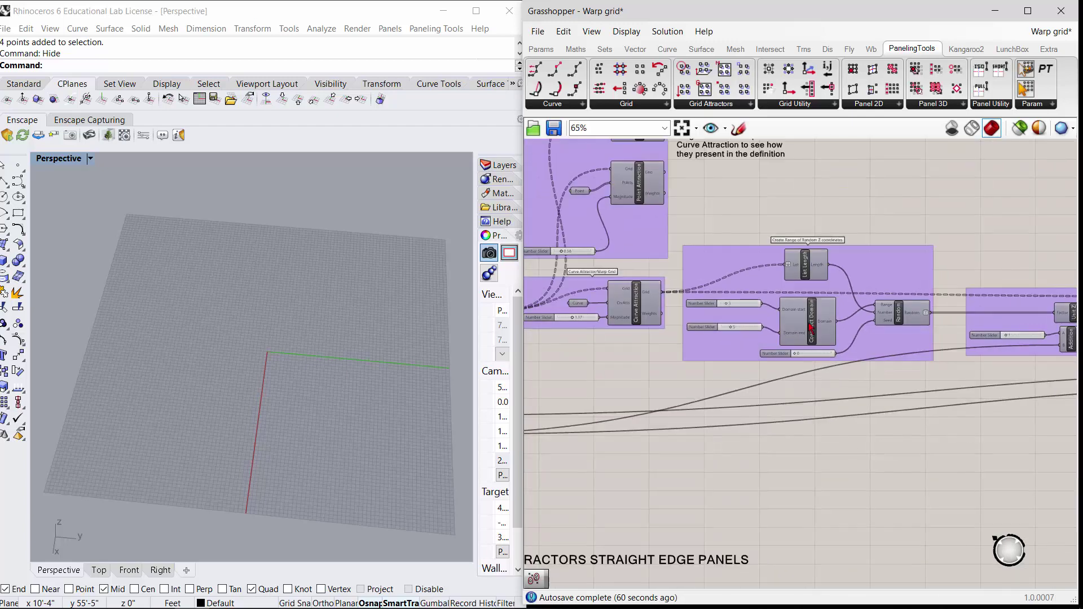
scroll(631, 310, "up", 2)
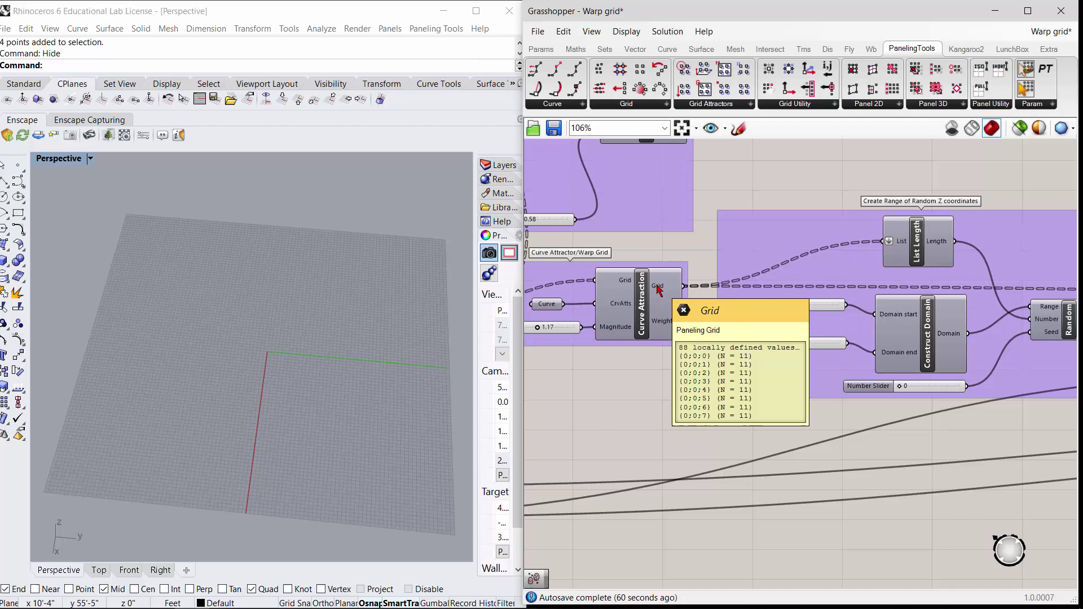
scroll(654, 278, "down", 1)
scroll(833, 257, "up", 2)
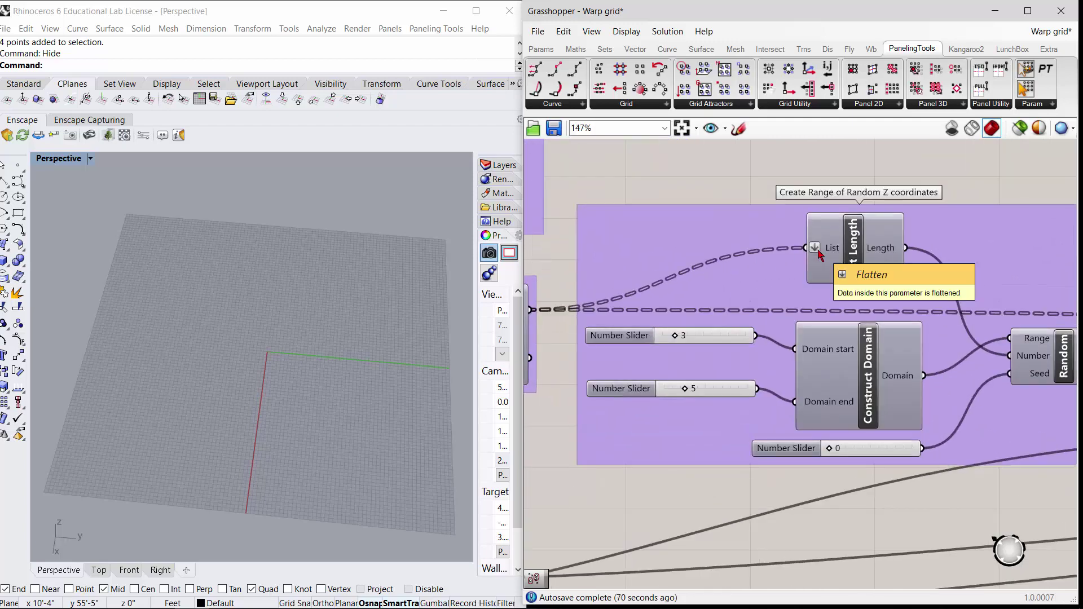
scroll(756, 242, "down", 3)
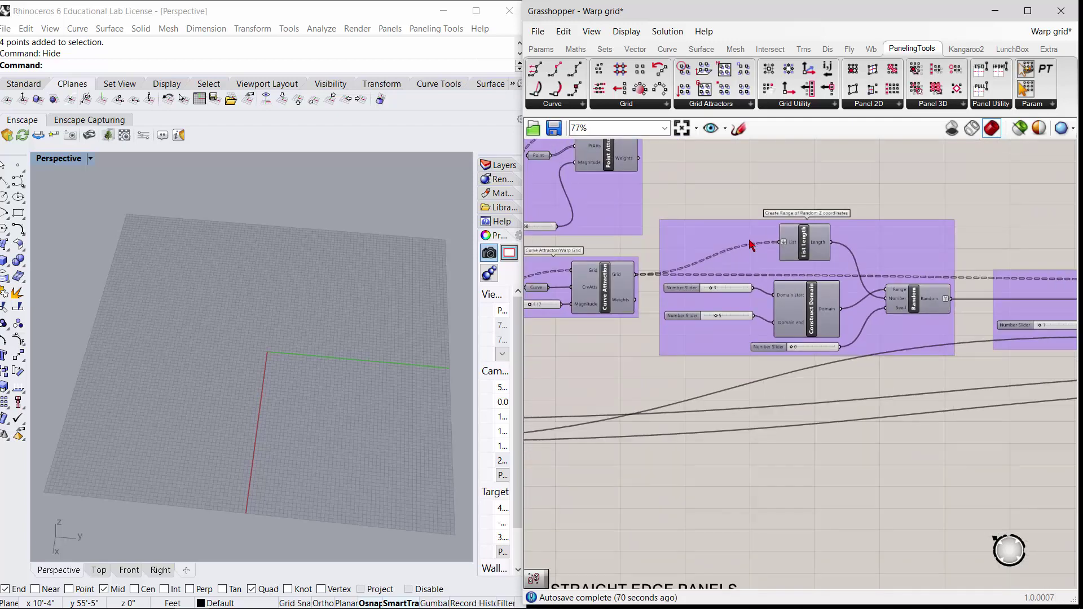
scroll(791, 377, "up", 2)
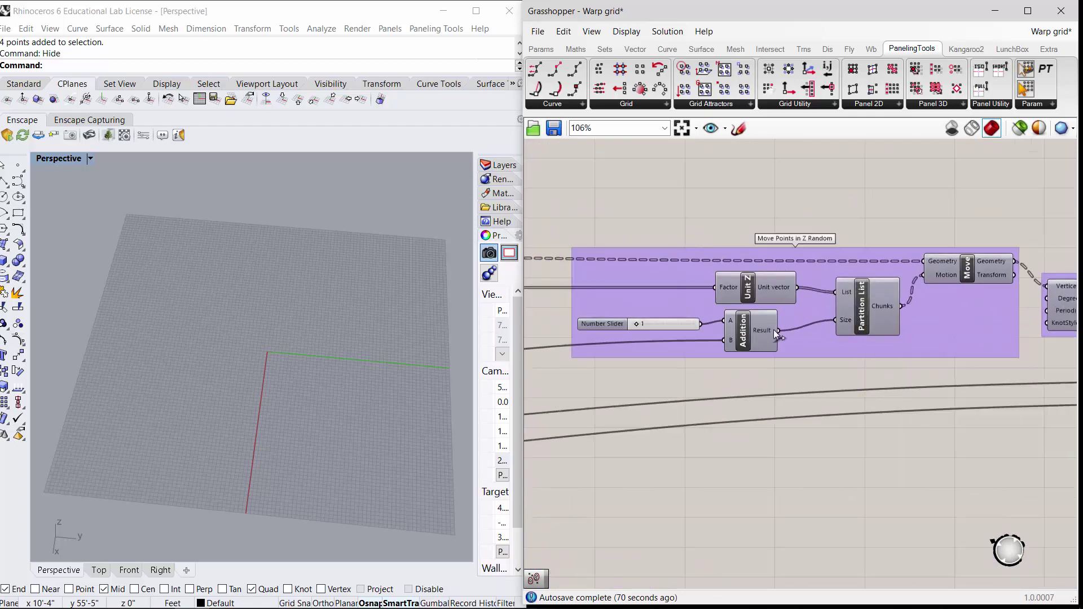
scroll(812, 299, "down", 1)
scroll(623, 309, "up", 2)
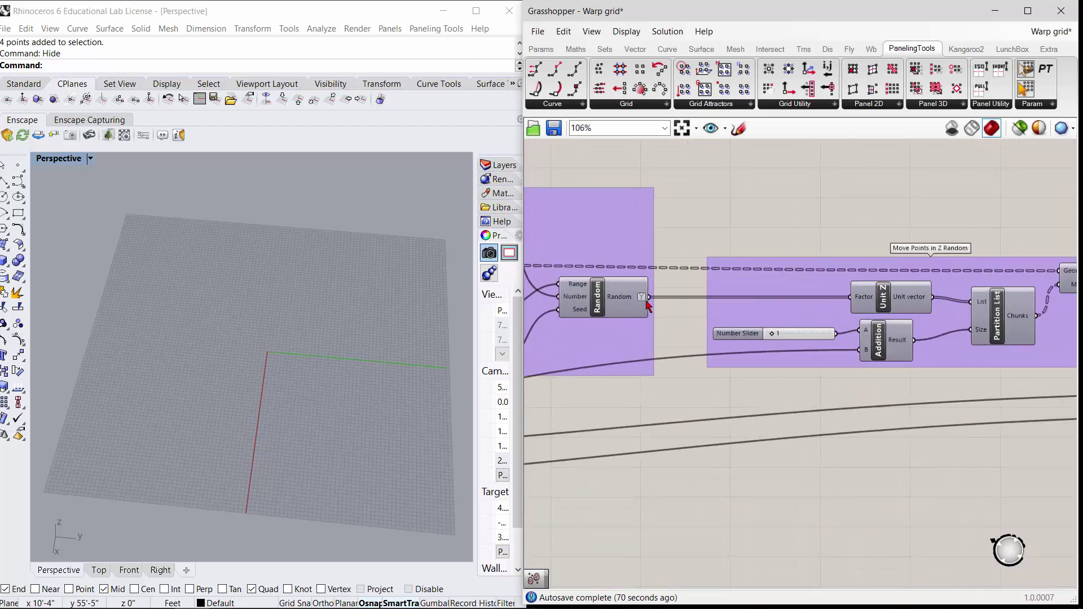
scroll(728, 308, "down", 2)
scroll(749, 310, "up", 2)
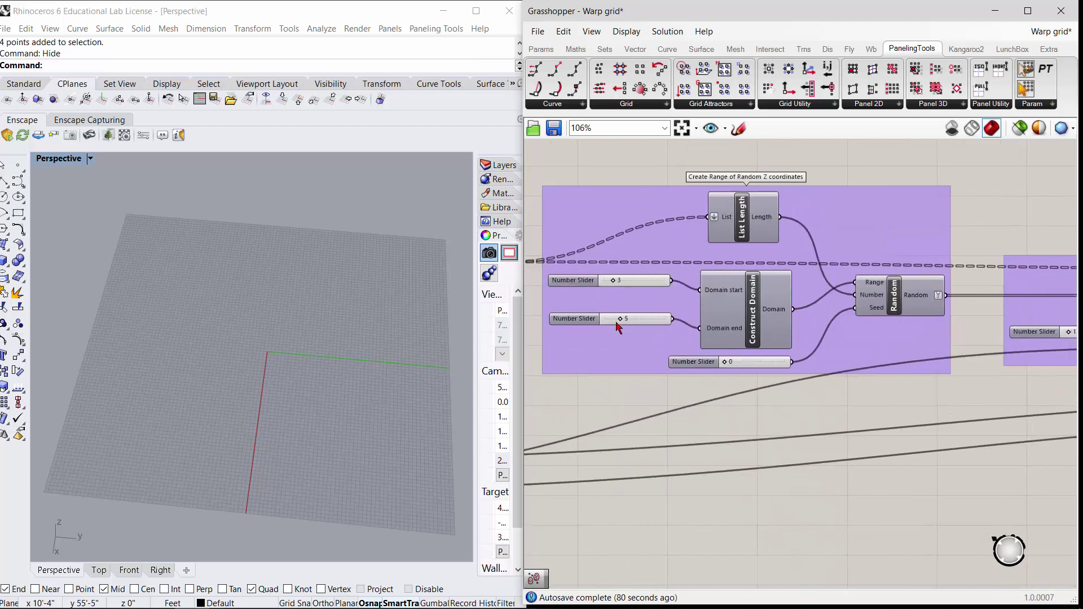
right_click_drag(889, 339, 589, 364)
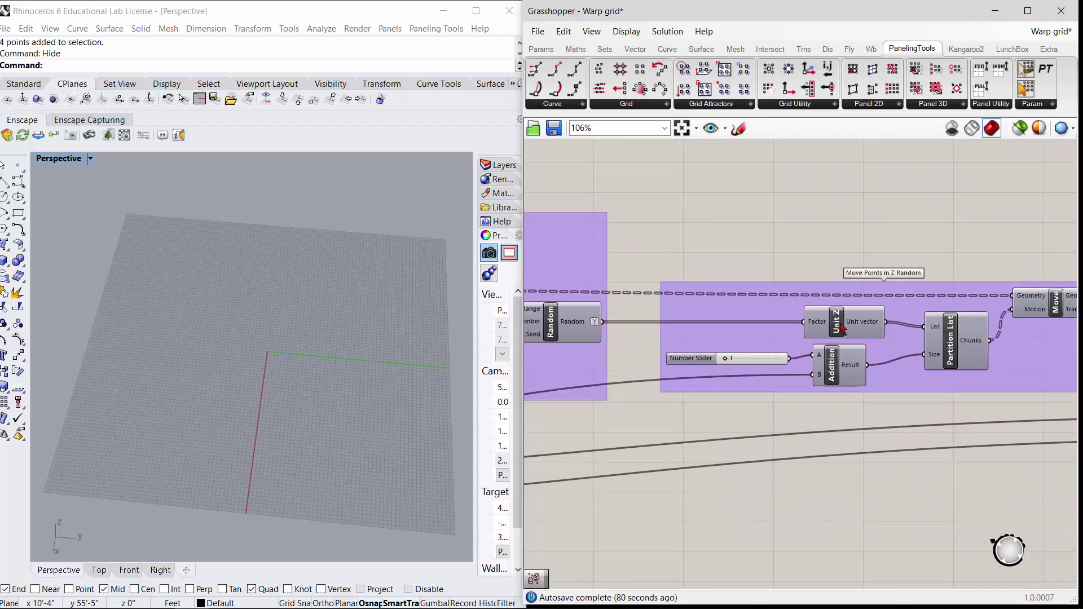
right_click_drag(900, 417, 777, 388)
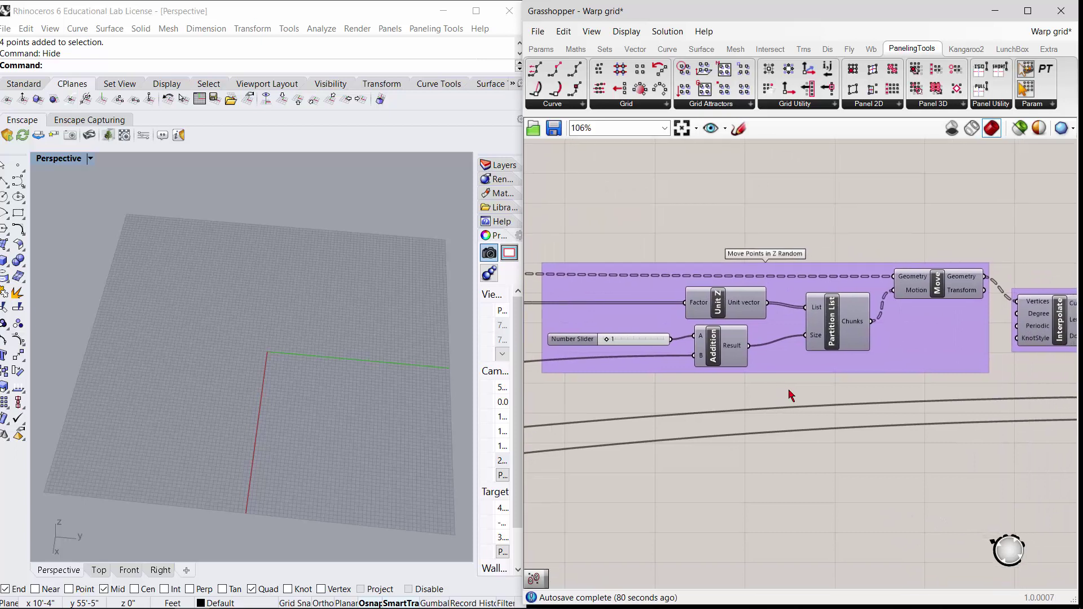
left_click(939, 286)
right_click(939, 286)
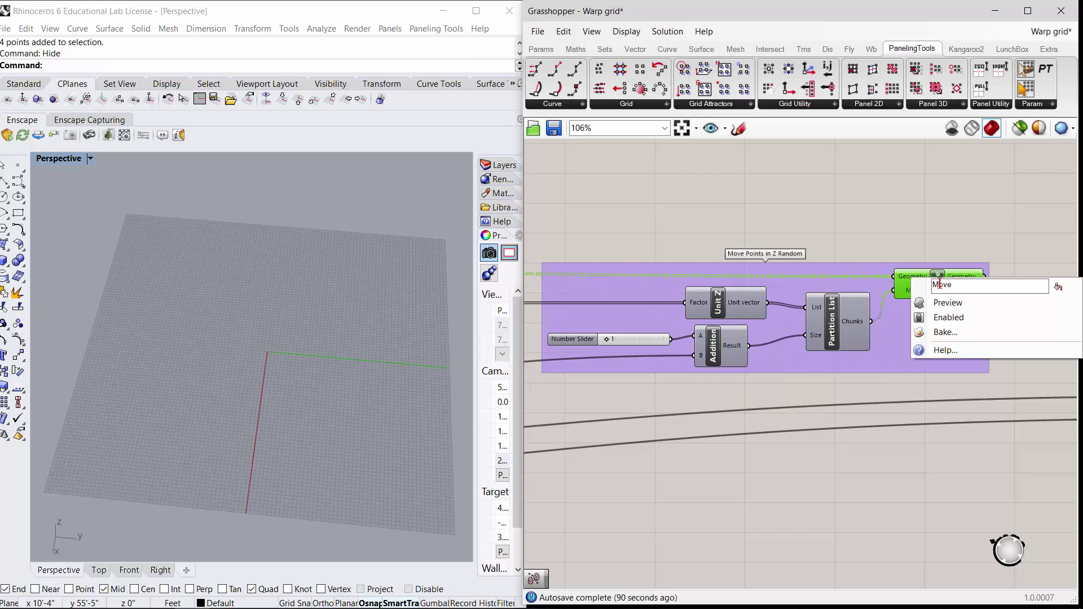
left_click(950, 302)
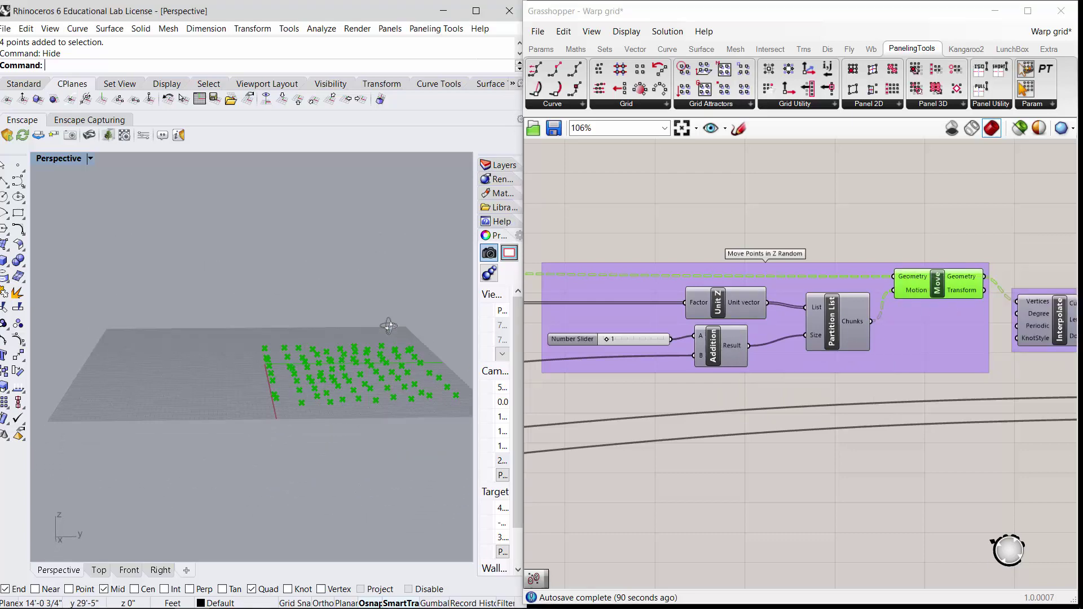
mouse_move(389, 326)
right_mouse_down()
mouse_move(393, 298)
mouse_move(378, 336)
right_mouse_up()
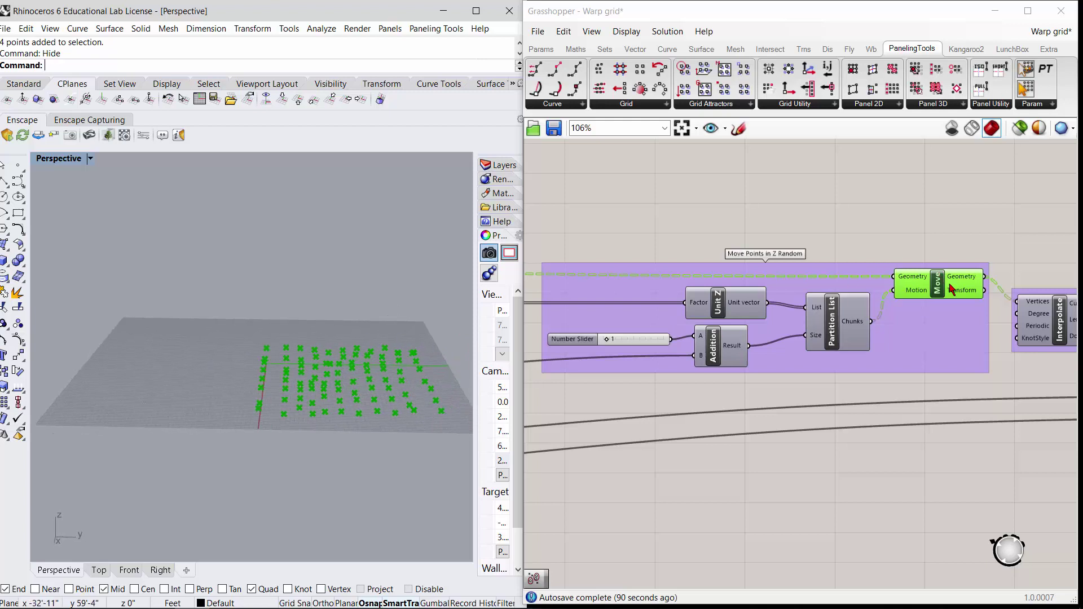
right_click(913, 284)
left_click(932, 309)
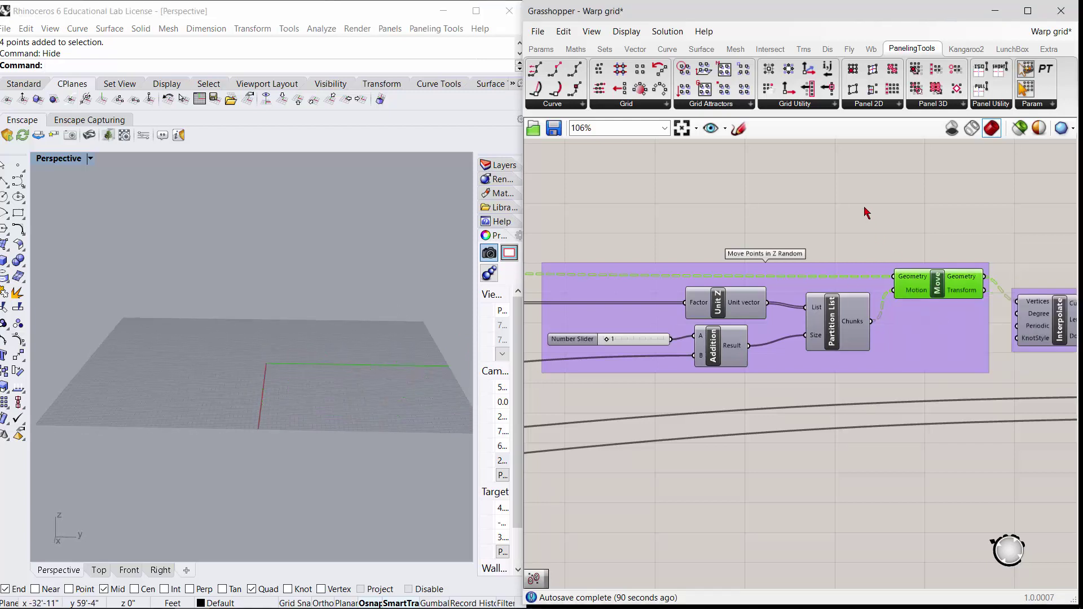
left_click(864, 213)
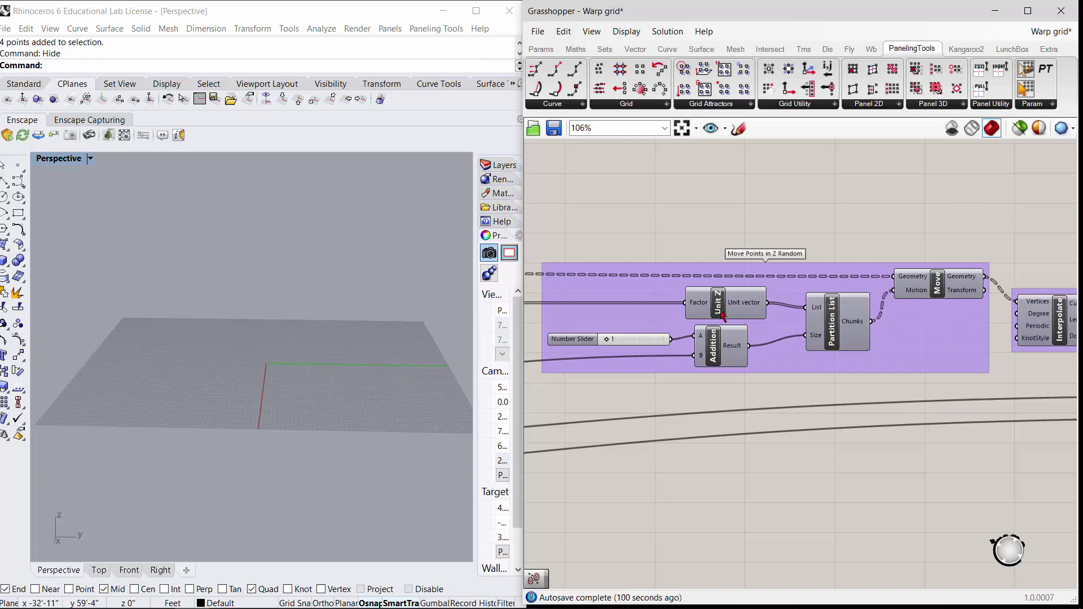
Add a panel fed by Partition List's Chunks output and enlarge it to show the Z vectors.
mouse_move(866, 330)
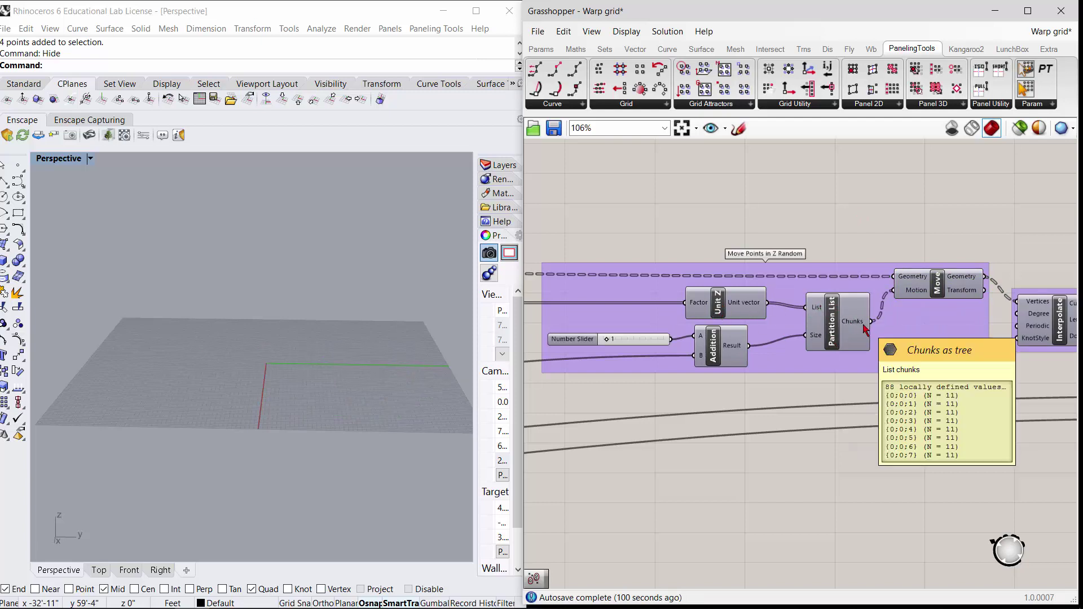
double_click(919, 465)
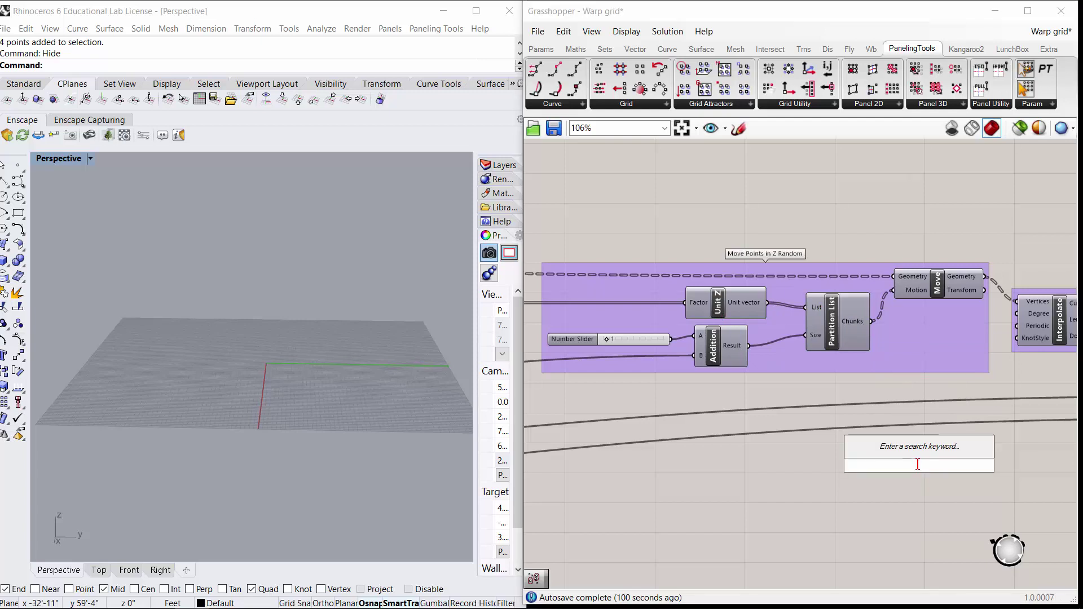
type("panel")
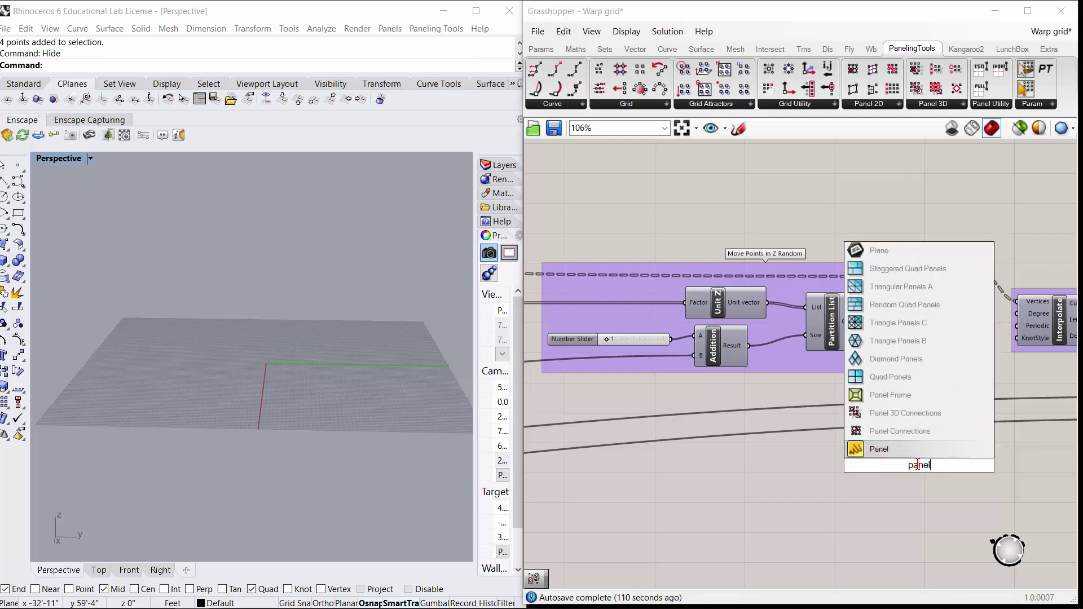
key("Return")
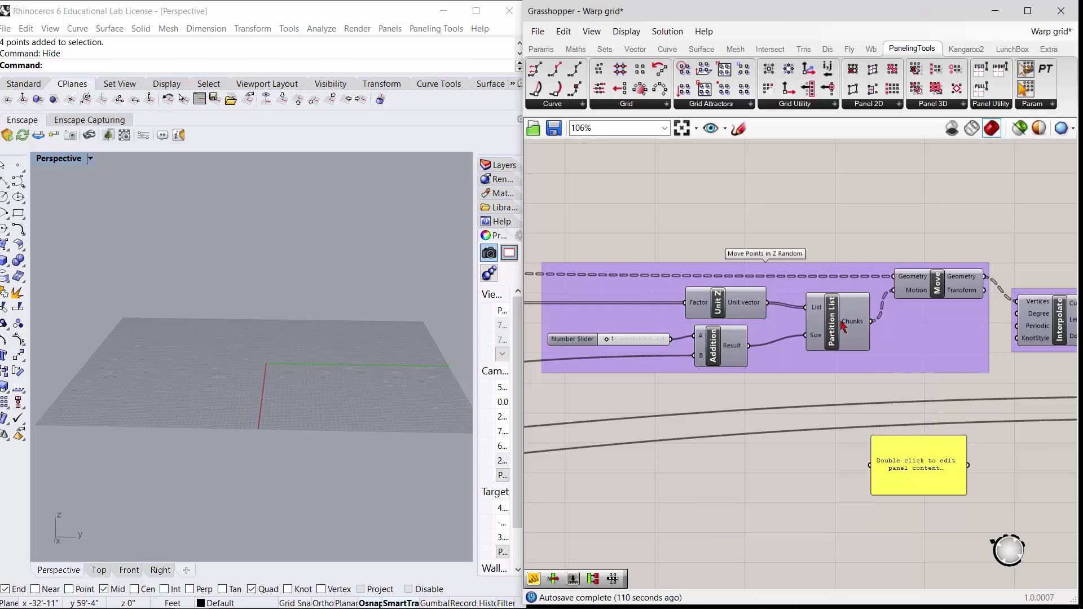
left_click_drag(869, 320, 870, 465)
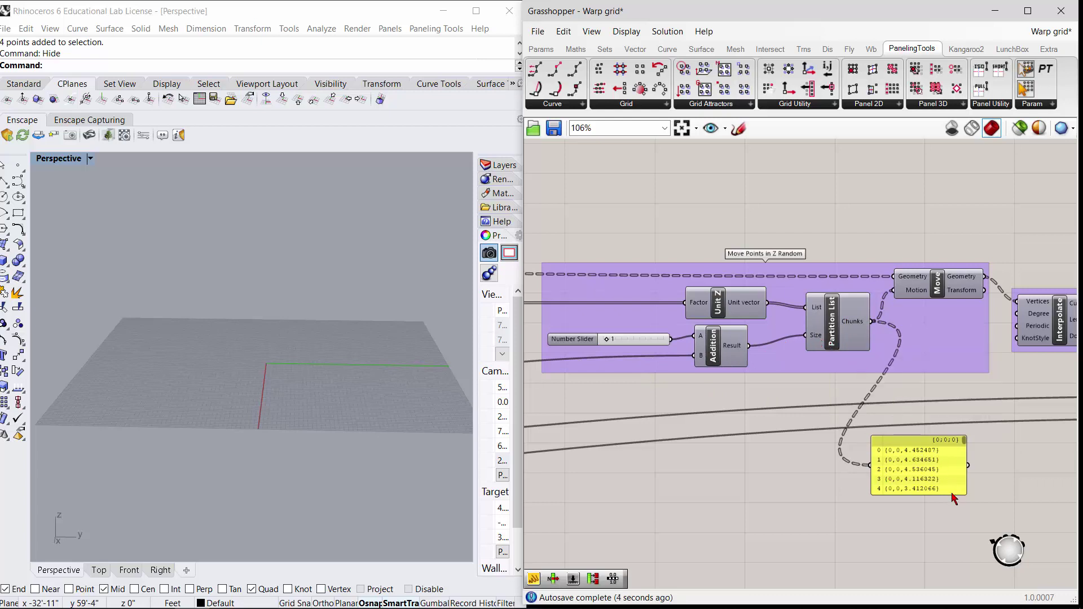
left_click_drag(943, 495, 941, 576)
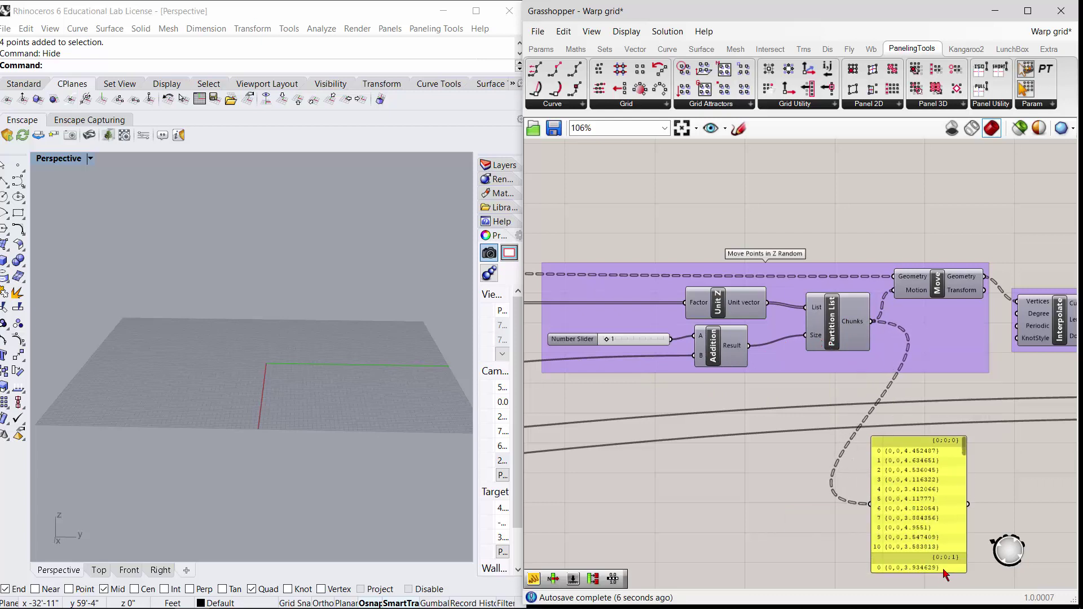
Wire List Length's Length output into the green panel so it reads 88.
scroll(956, 483, "down", 4)
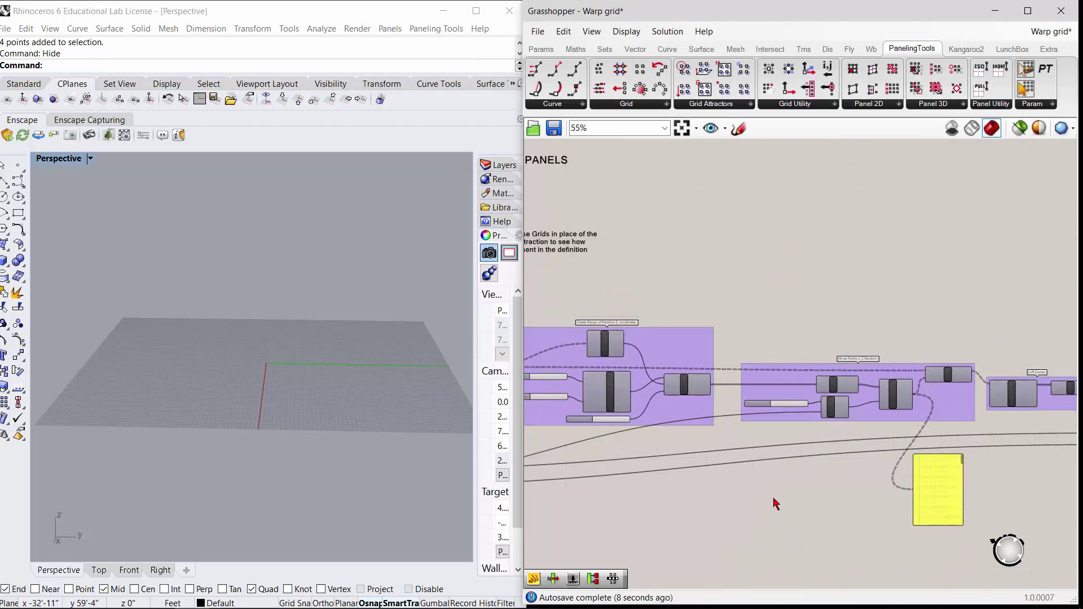
right_click_drag(776, 505, 911, 482)
scroll(732, 369, "up", 3)
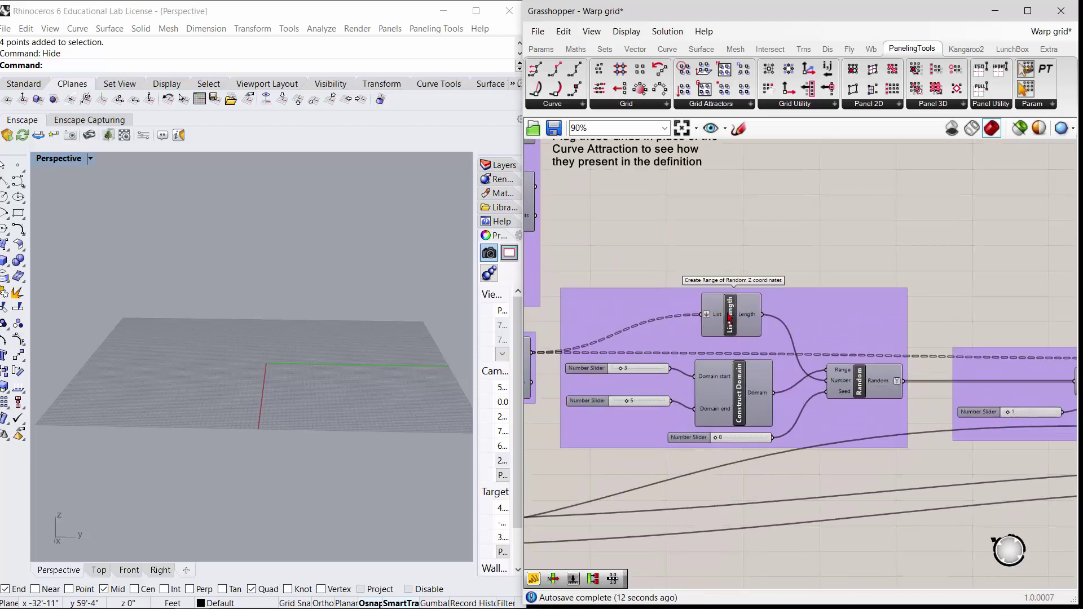
scroll(710, 324, "down", 4)
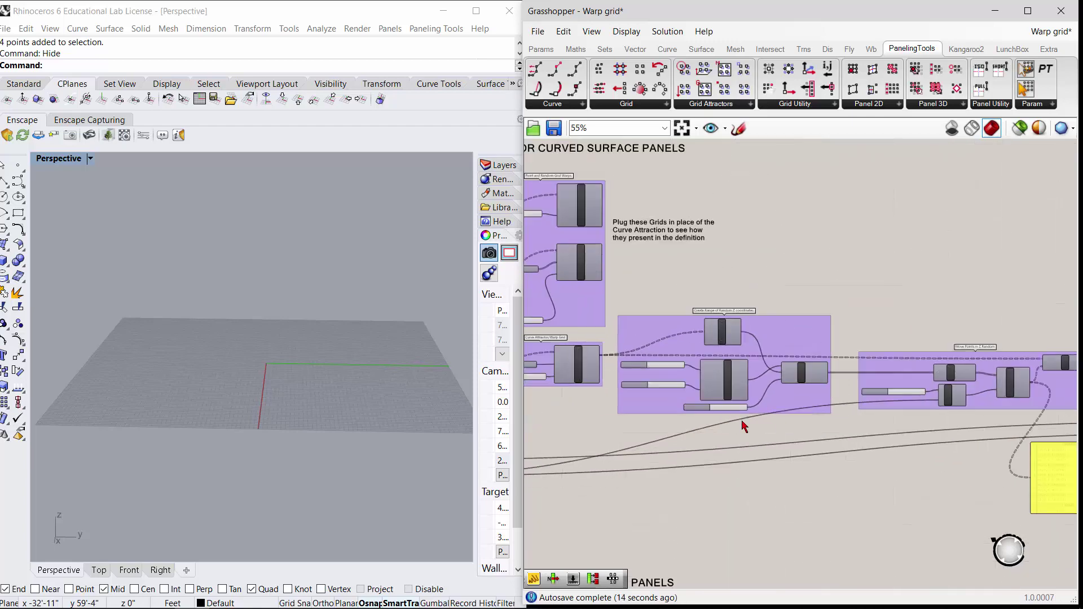
left_click_drag(893, 504, 823, 493)
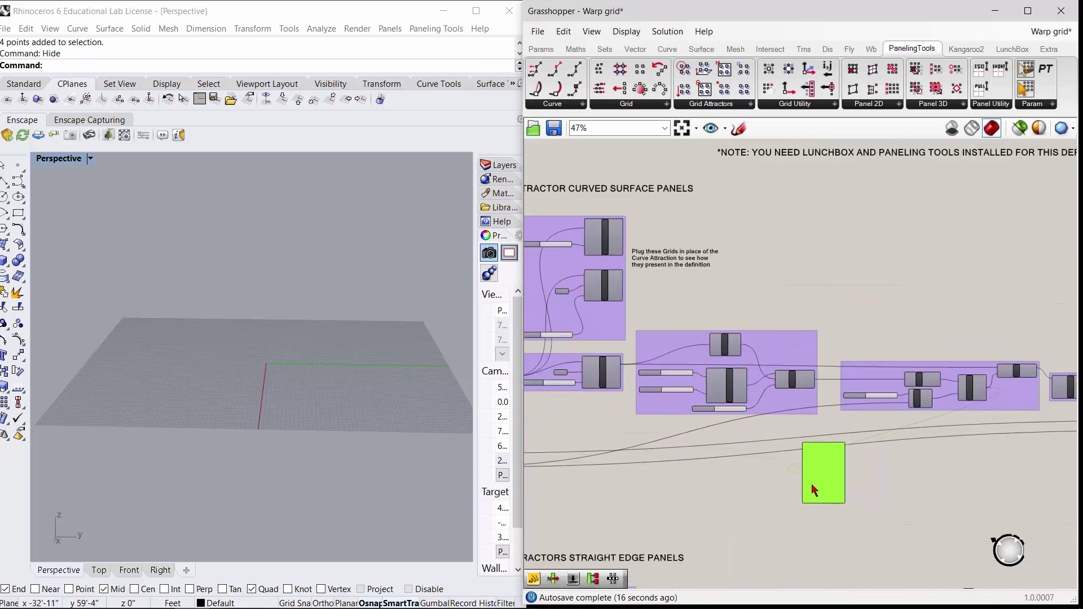
scroll(814, 491, "up", 4)
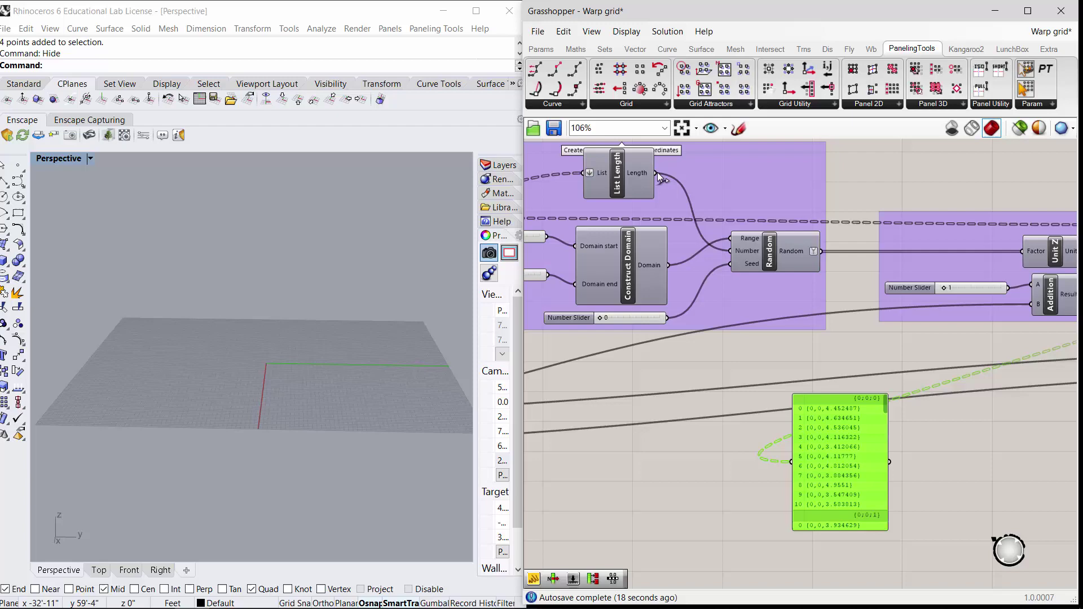
left_click_drag(658, 172, 791, 461)
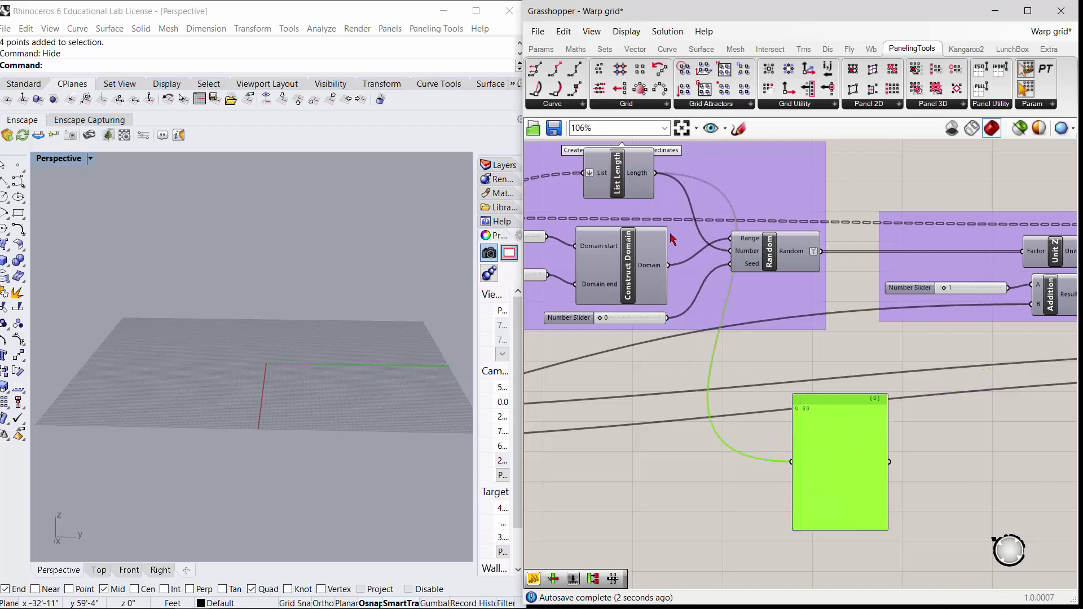
scroll(815, 370, "down", 2)
scroll(725, 307, "up", 2)
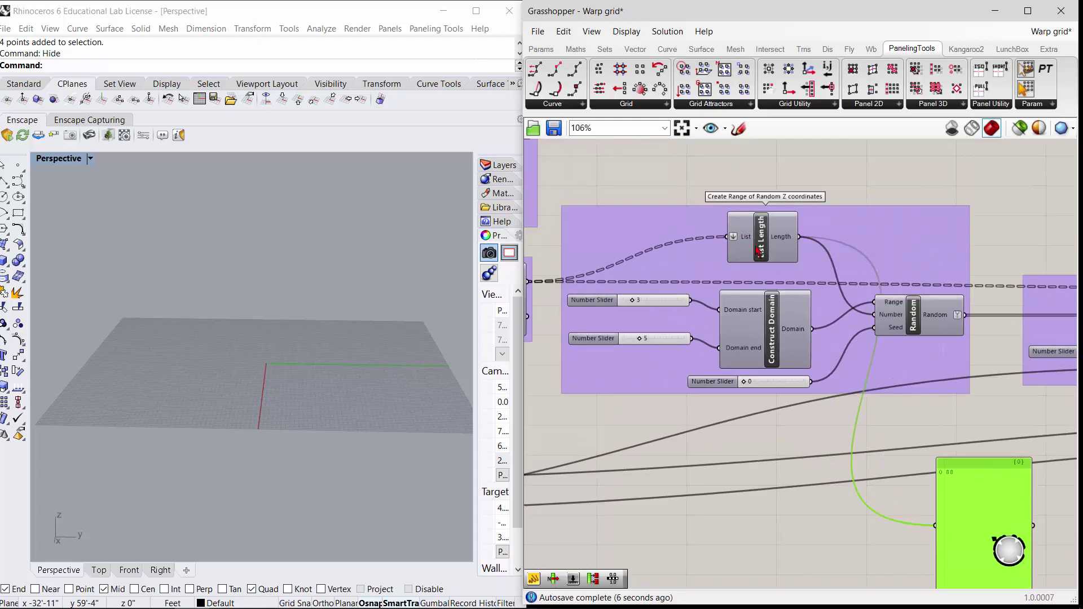
Position the green panel below the Move Points in Z Random group.
mouse_move(748, 243)
left_click_drag(970, 512, 873, 474)
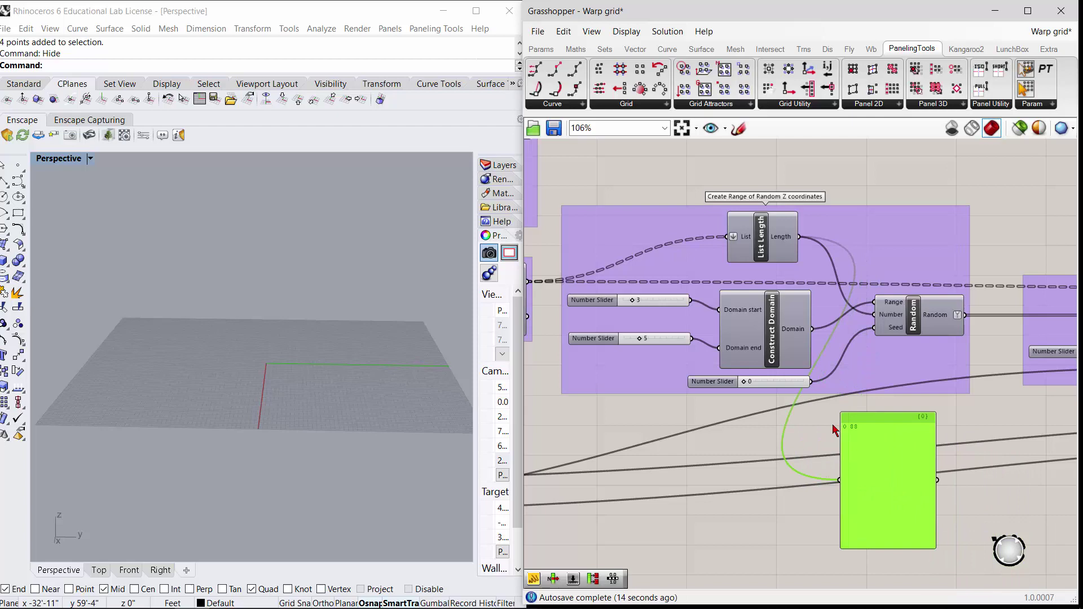
scroll(801, 448, "down", 4)
left_click_drag(801, 449, 1043, 460)
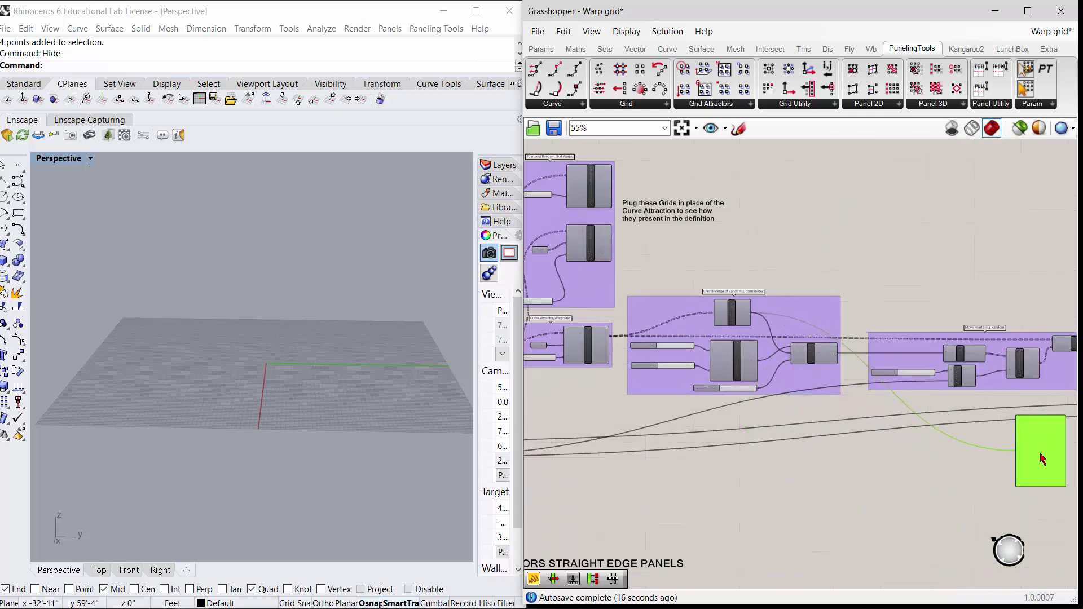
right_click_drag(989, 479, 735, 472)
left_click_drag(799, 457, 858, 440)
scroll(790, 376, "up", 5)
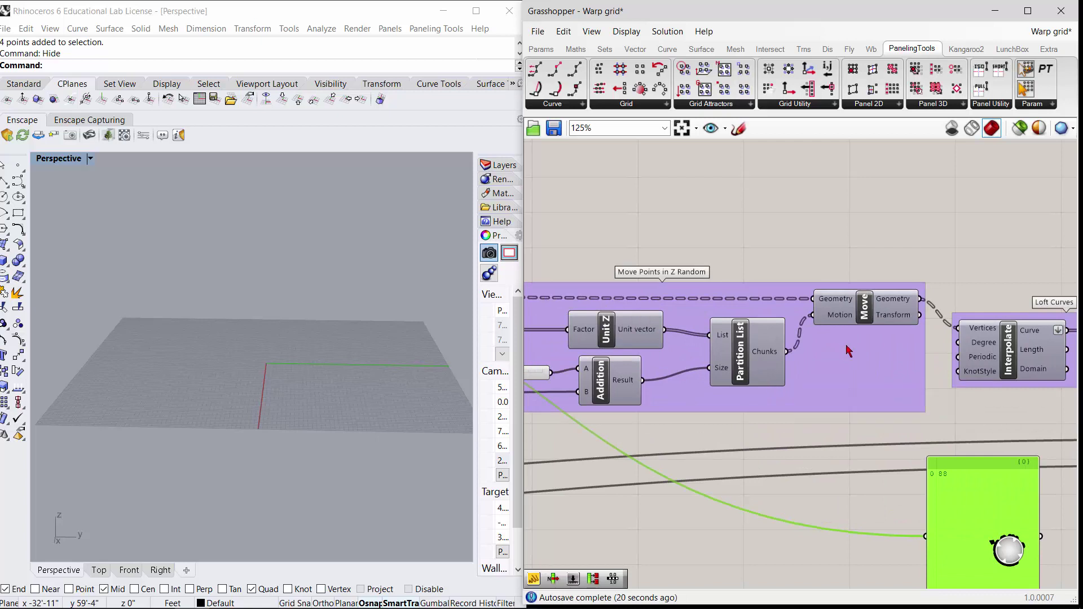
Delete the green count panel.
right_click_drag(865, 489, 721, 479)
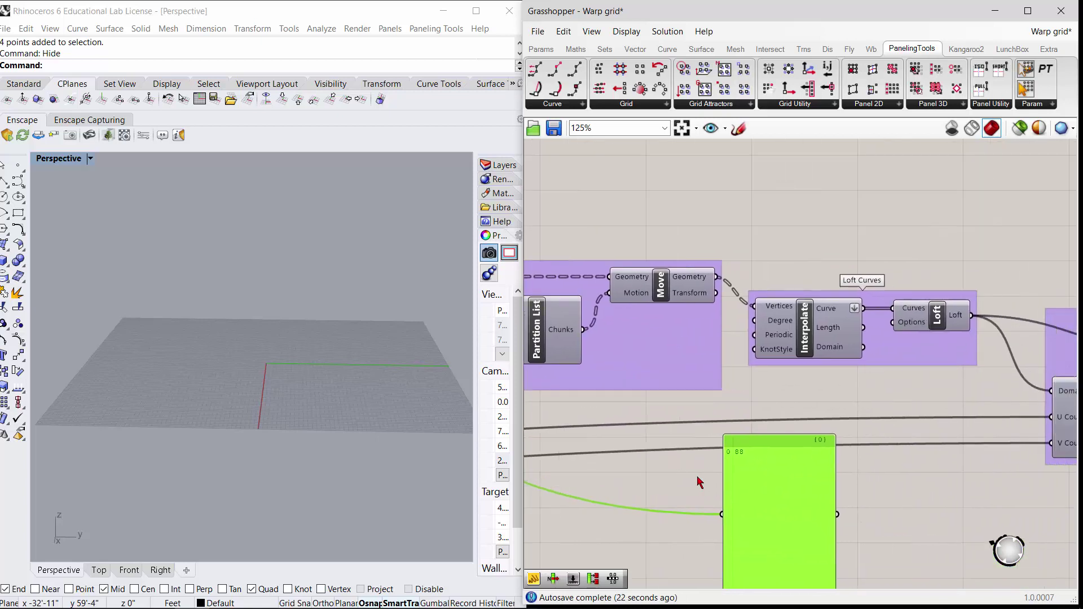
left_click_drag(801, 497, 877, 484)
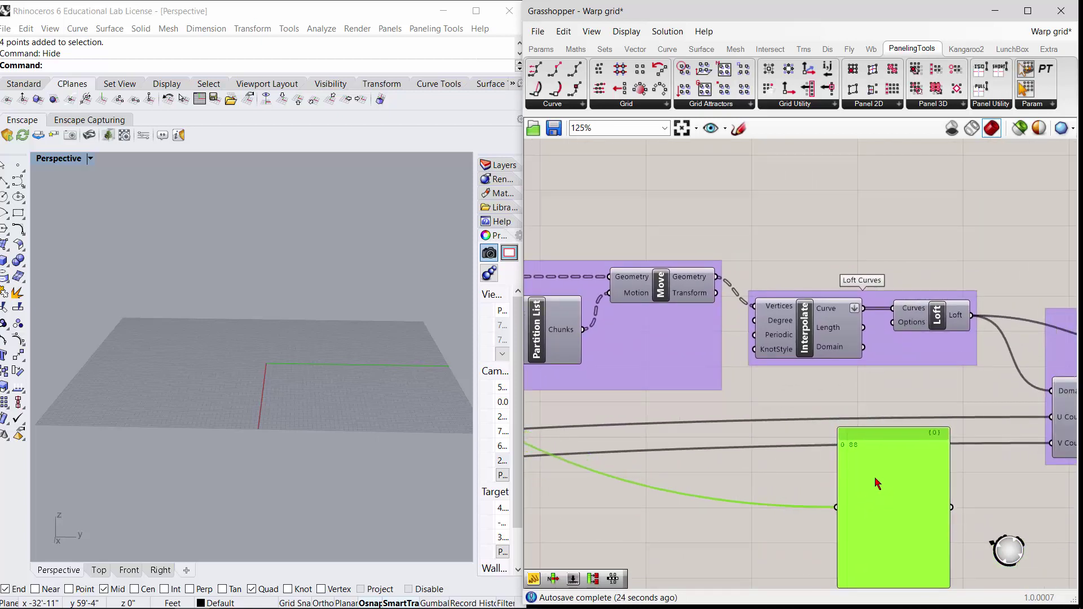
left_click(670, 296)
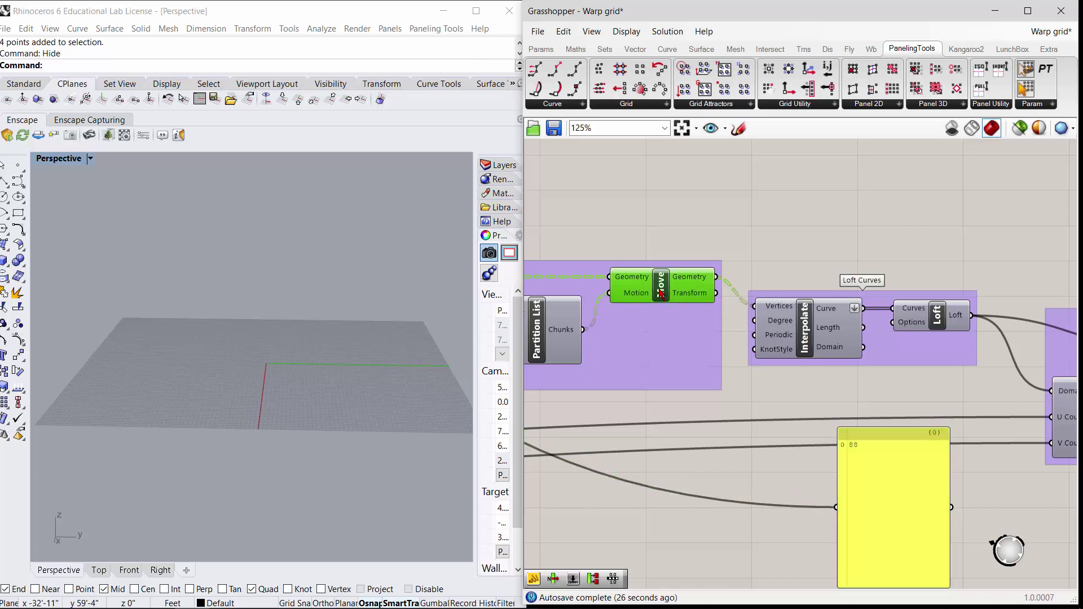
left_click(885, 477)
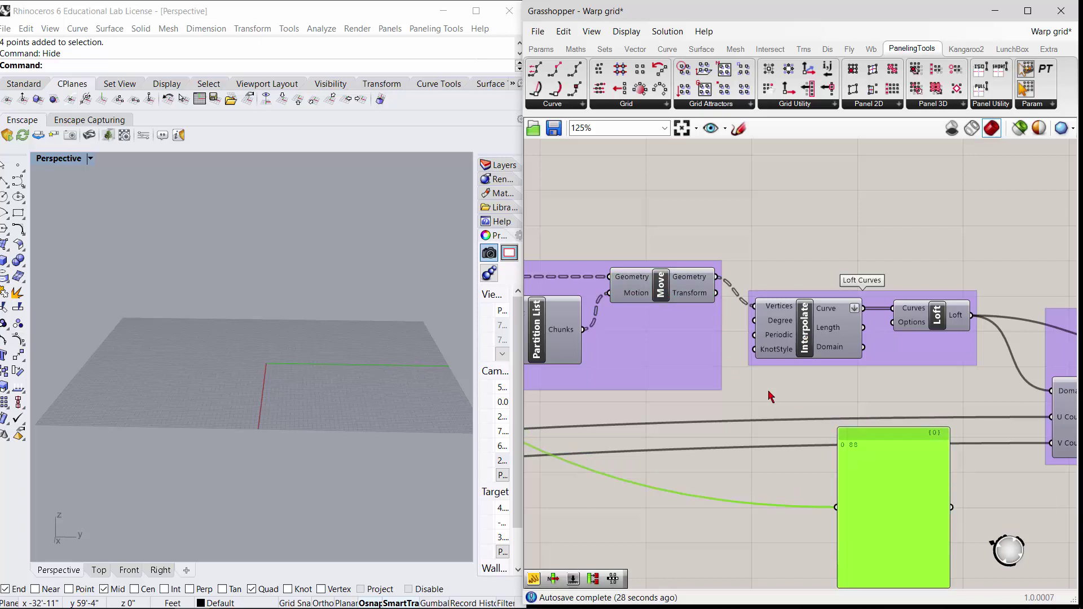
key("Delete")
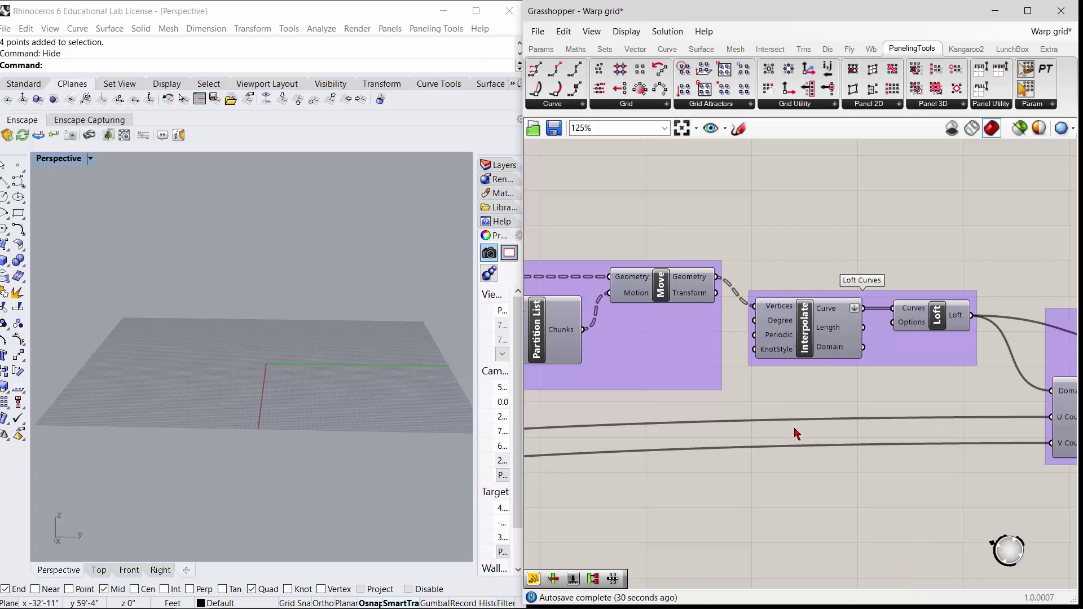
left_click(685, 297)
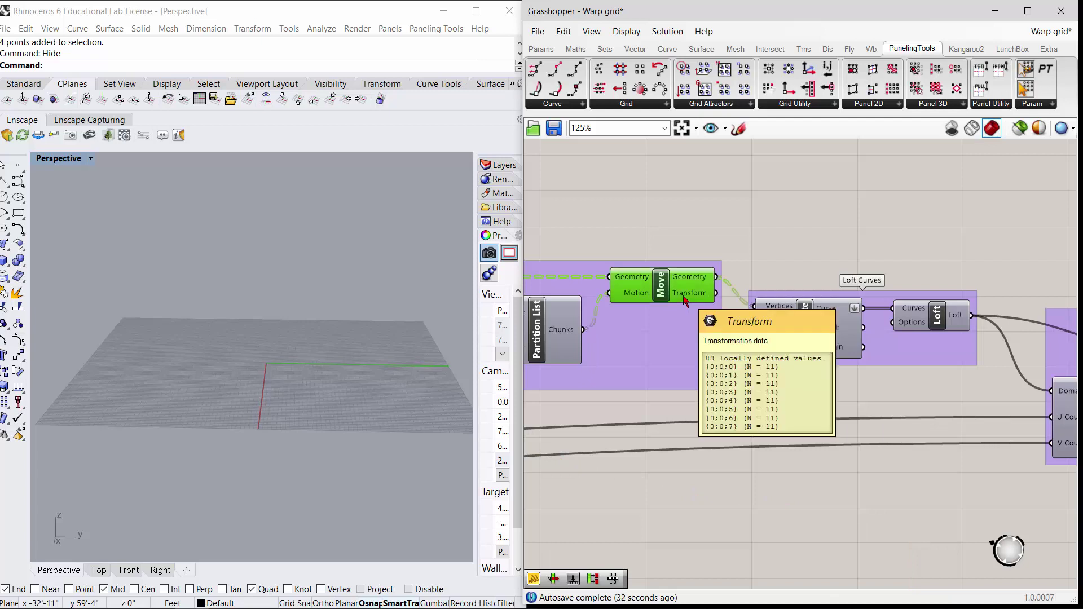
Turn on the Interpolate curves preview and toggle the Move points preview on and off.
right_click(809, 330)
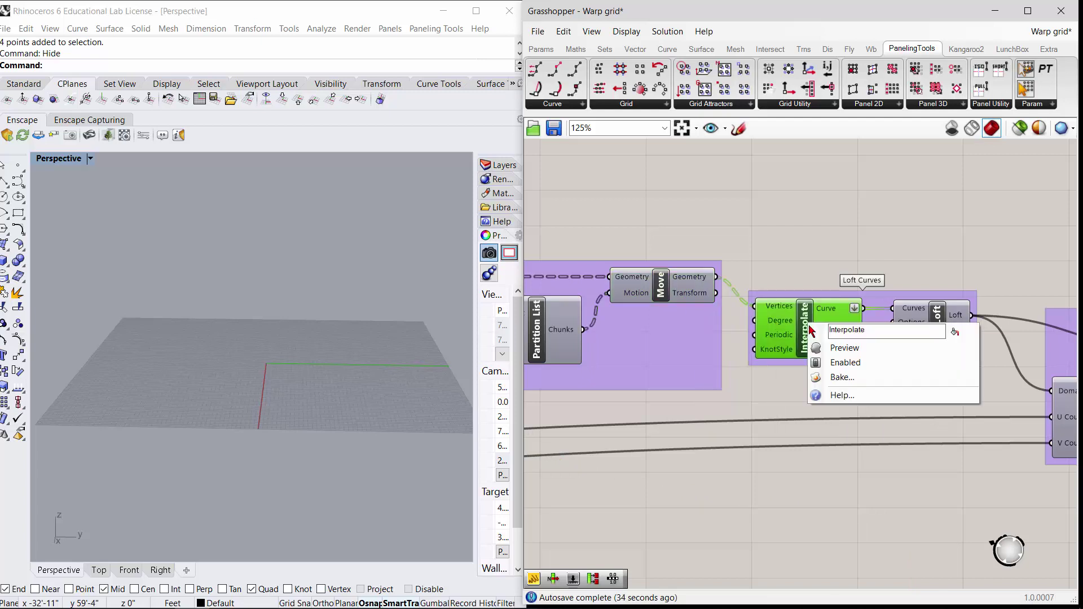
left_click(843, 348)
right_click_drag(351, 505, 572, 316)
right_click(683, 290)
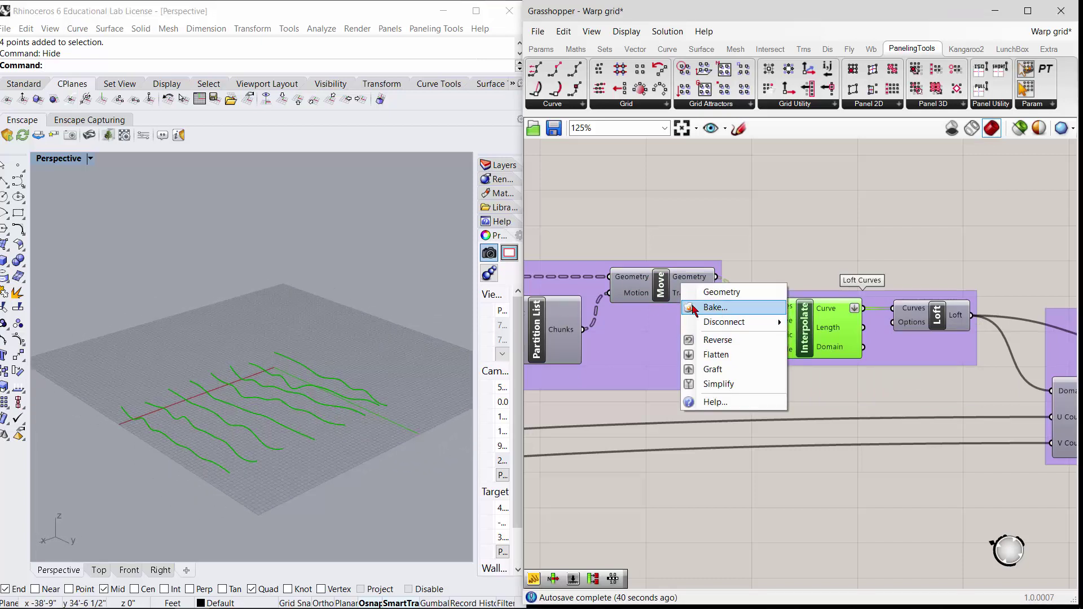
right_click(665, 294)
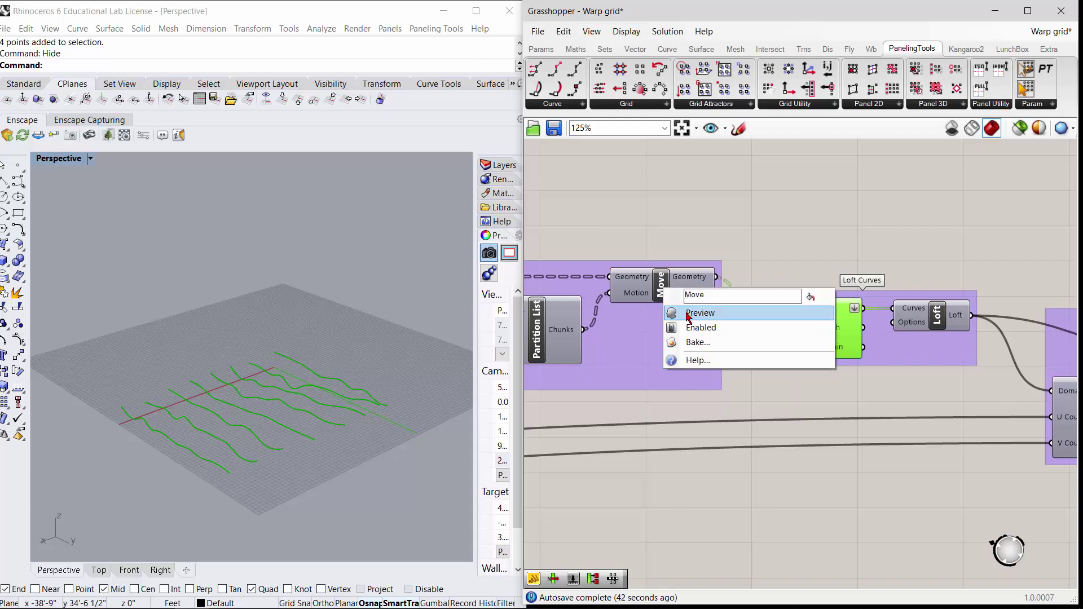
left_click(699, 312)
right_click(666, 298)
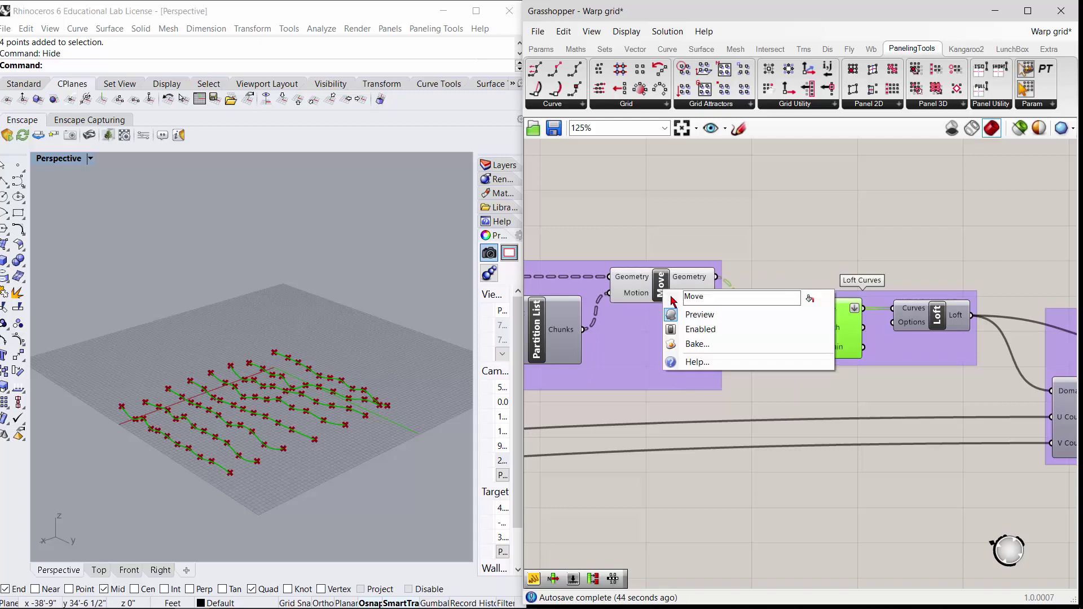
left_click(668, 313)
Enable the Loft preview to show the wavy lofted surface in Rhino.
left_click(855, 484)
right_click_drag(855, 484, 617, 472)
left_click(703, 320)
right_click(705, 319)
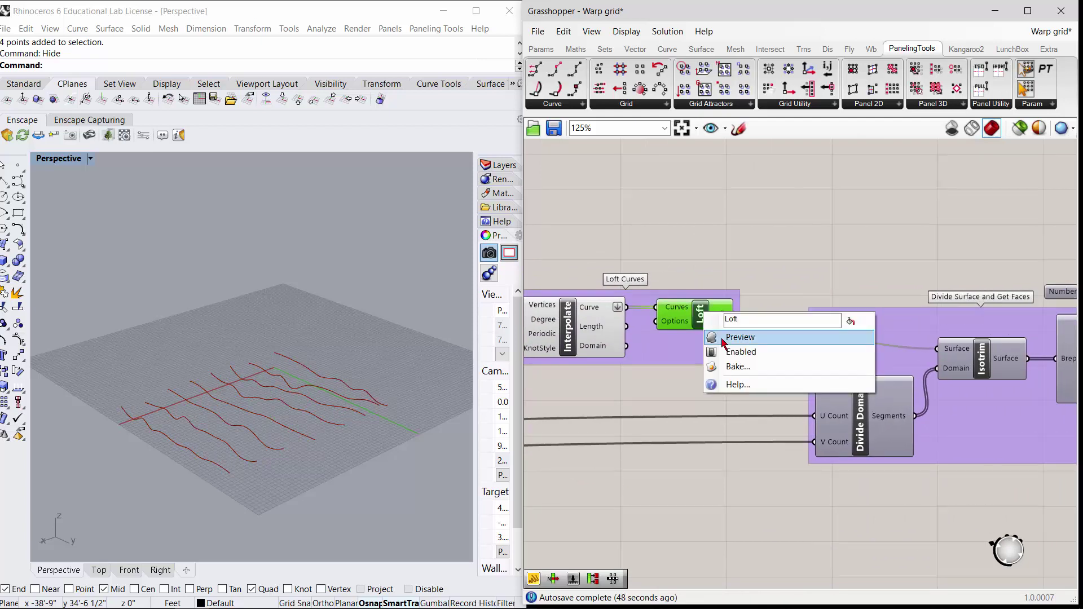
left_click(724, 342)
Preview List Item's picked face and Deconstruct Brep's faces and red vertices in Rhino.
right_click_drag(734, 474, 551, 464)
scroll(550, 464, "down", 2)
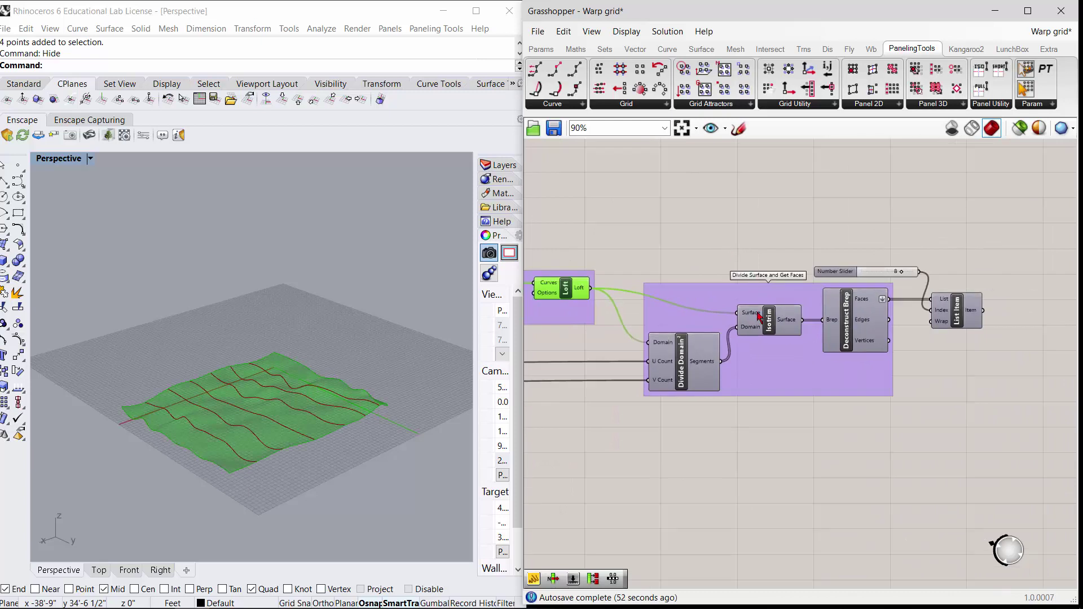
scroll(754, 306, "up", 2)
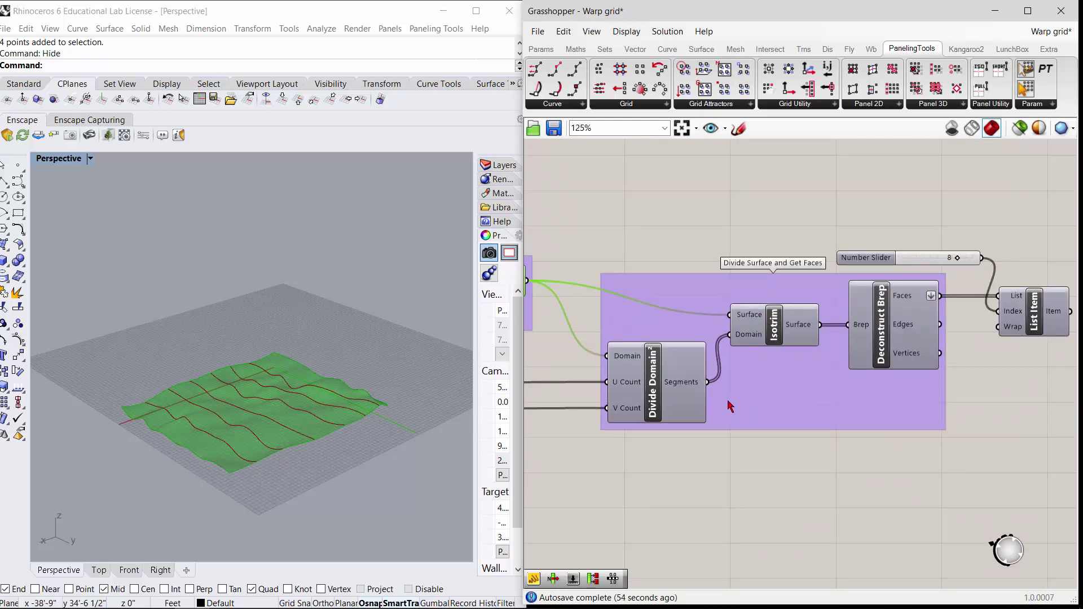
right_click_drag(697, 489, 650, 484)
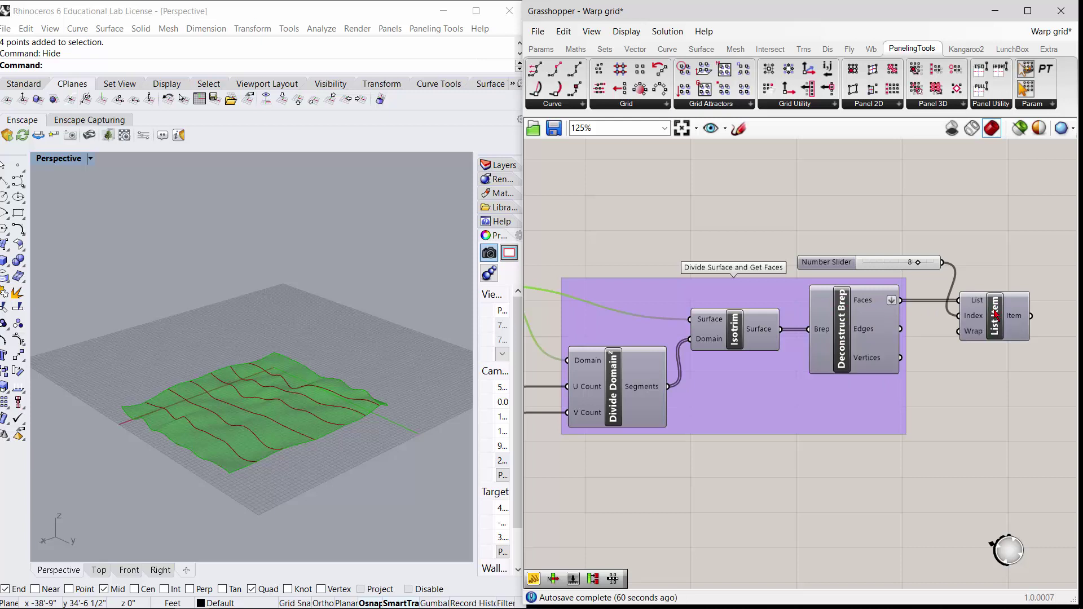
right_click(995, 315)
left_click(991, 334)
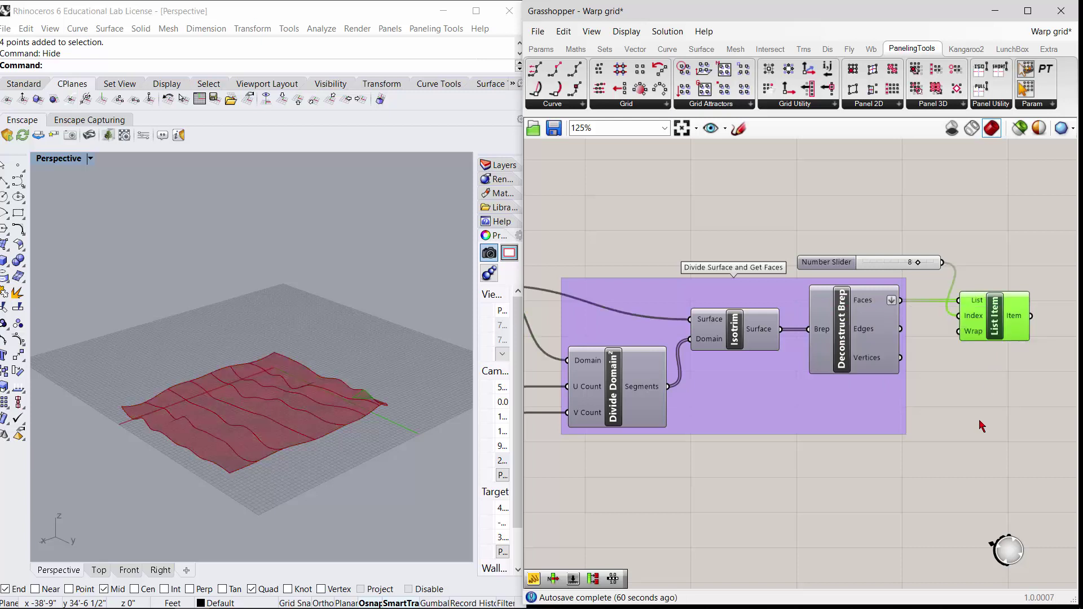
right_click(845, 336)
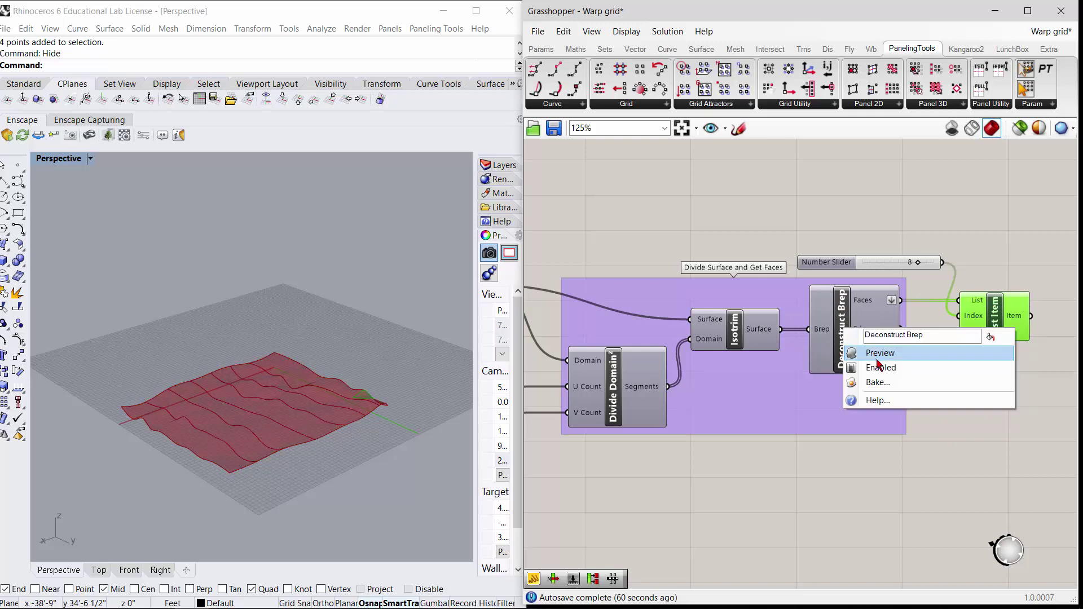
left_click(868, 353)
right_click_drag(711, 460, 1016, 469)
Select List Item and change its index slider to highlight a different face.
left_click_drag(788, 206, 594, 372)
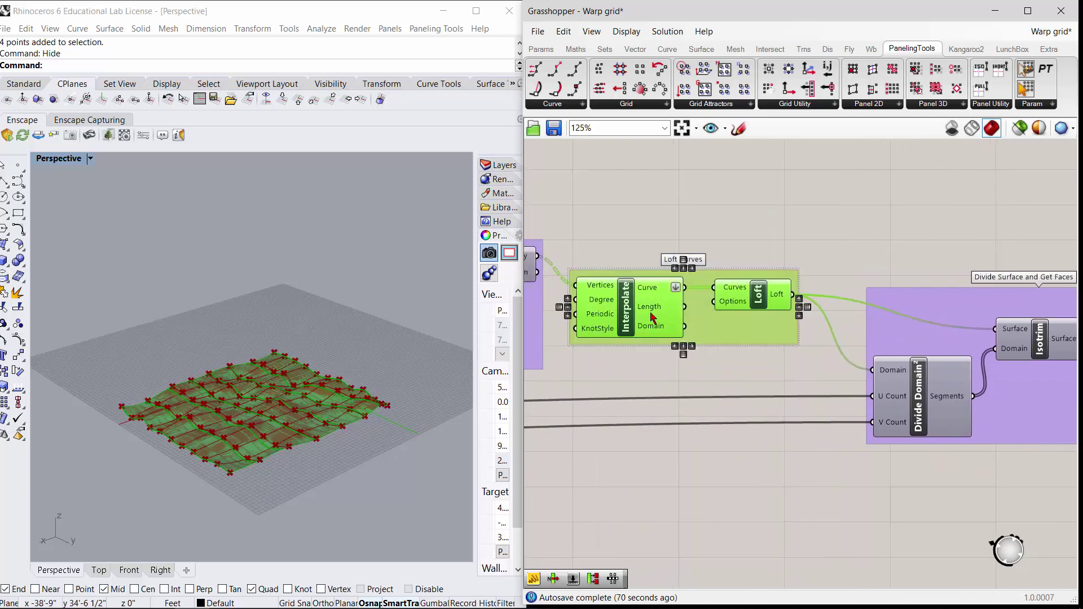
middle_click(648, 310)
left_click(717, 246)
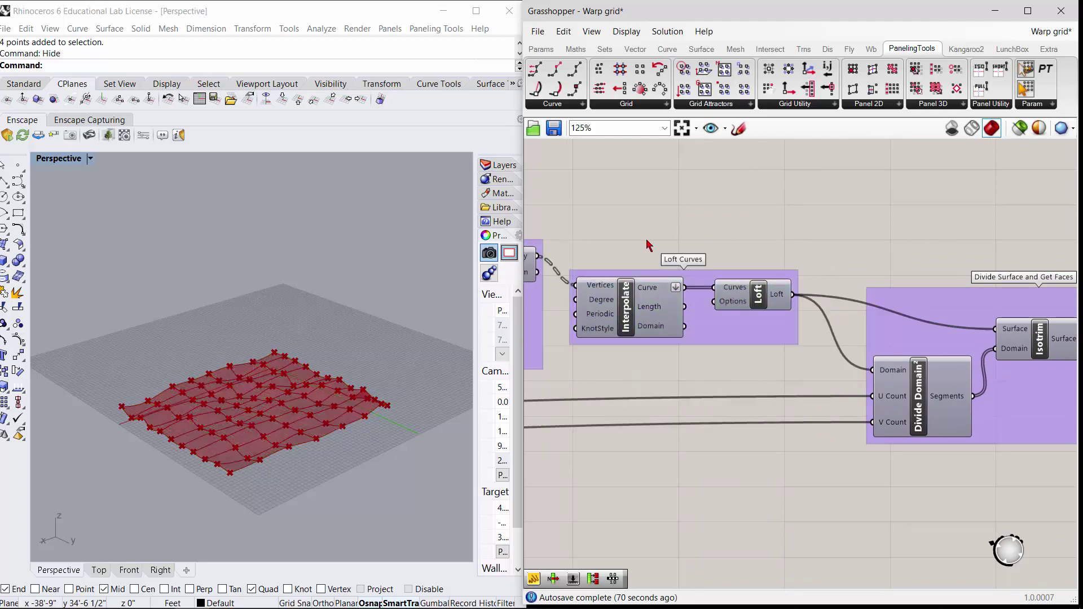
scroll(648, 242, "down", 3)
scroll(648, 242, "up", 2)
right_click_drag(1055, 338, 918, 359)
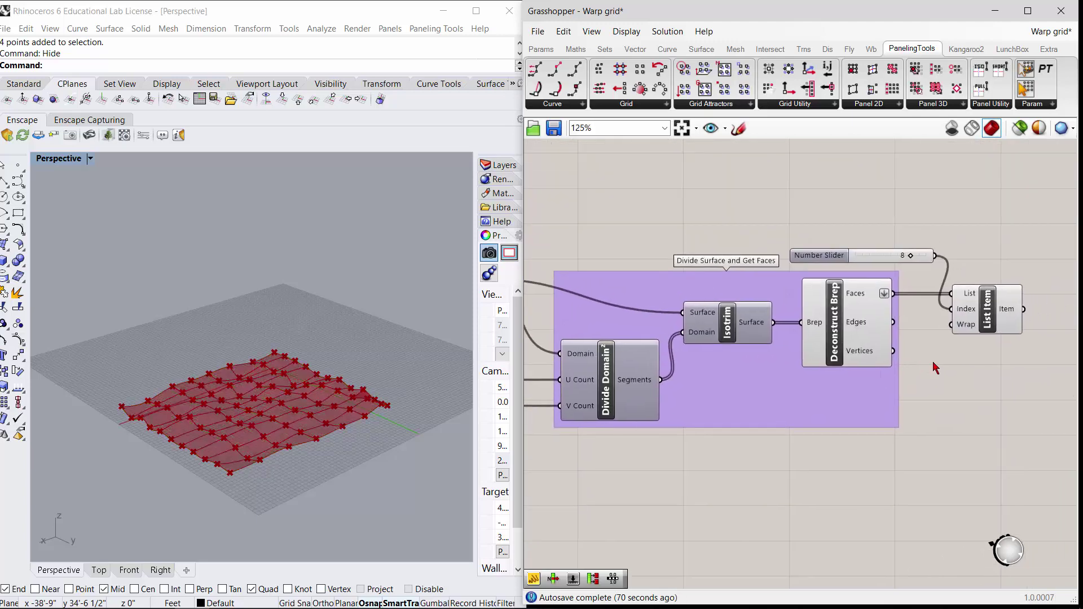
left_click(992, 305)
right_click_drag(332, 432, 338, 390)
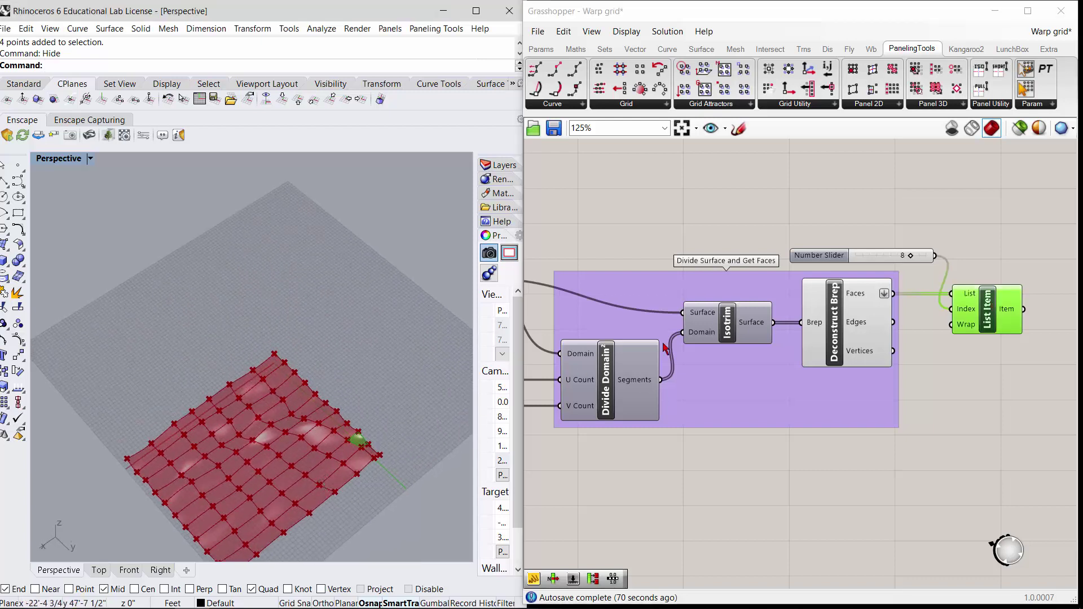
left_click_drag(912, 258, 890, 267)
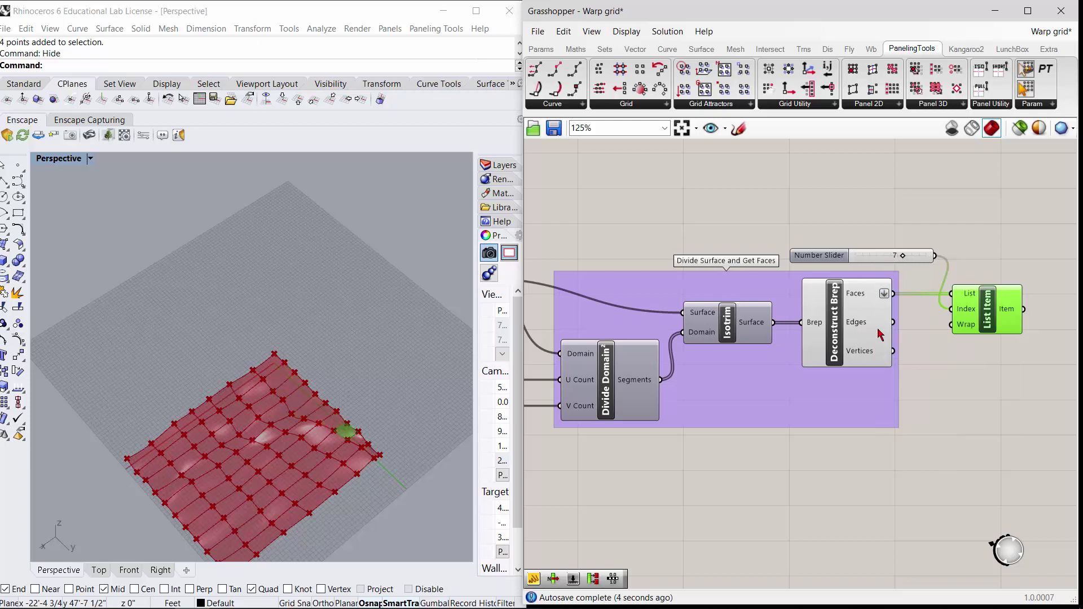
Feed Deconstruct Brep's flattened Edges into List Item and set the index to 2.
left_click_drag(897, 325, 949, 298)
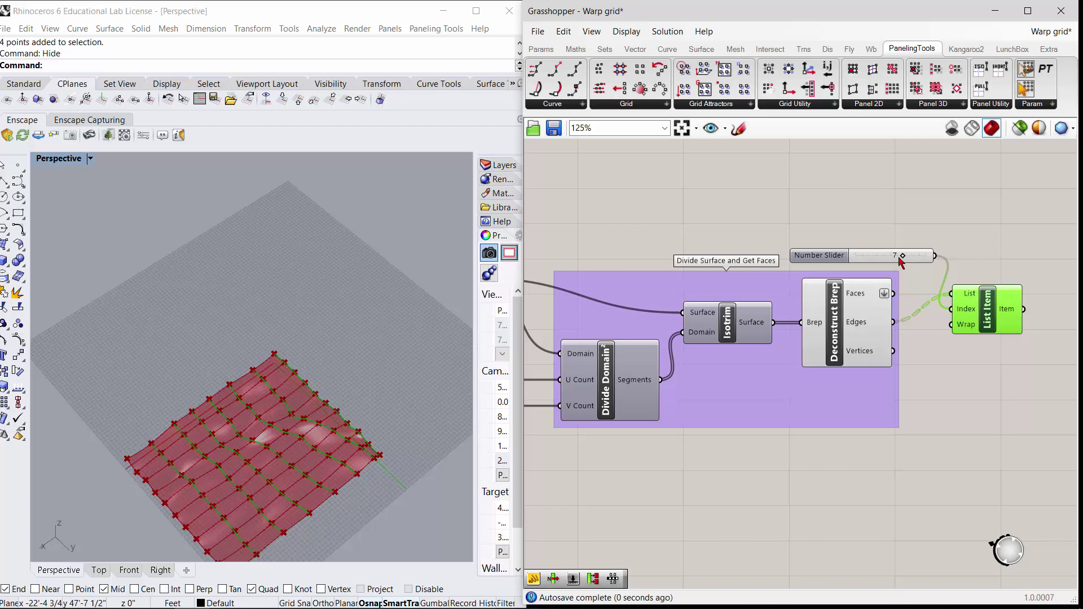
left_click_drag(901, 261, 880, 264)
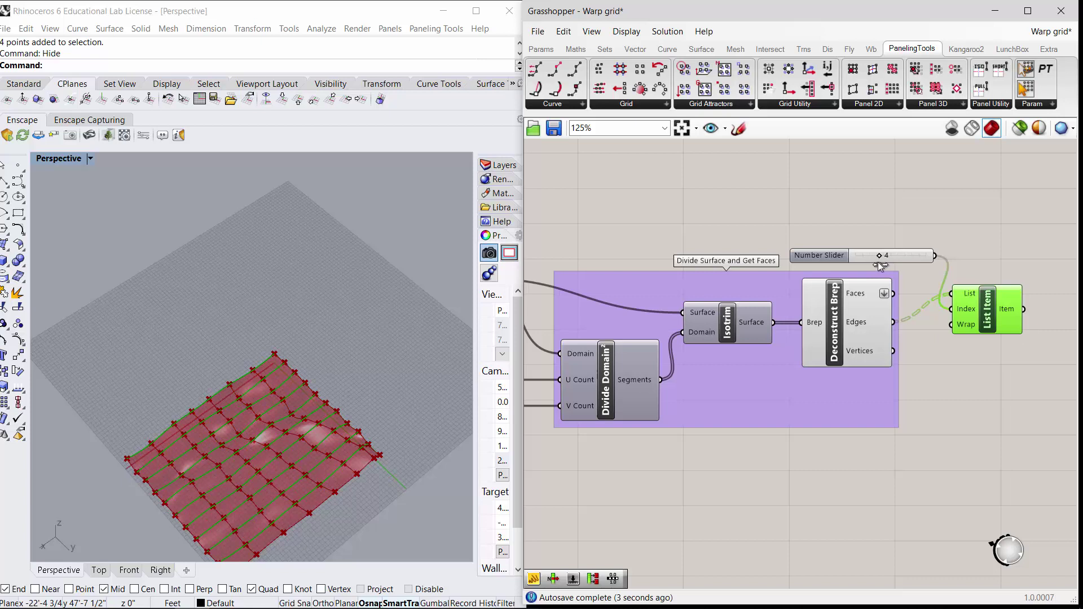
mouse_move(894, 351)
left_mouse_down()
mouse_move(955, 303)
mouse_move(886, 339)
left_mouse_up()
right_click(887, 329)
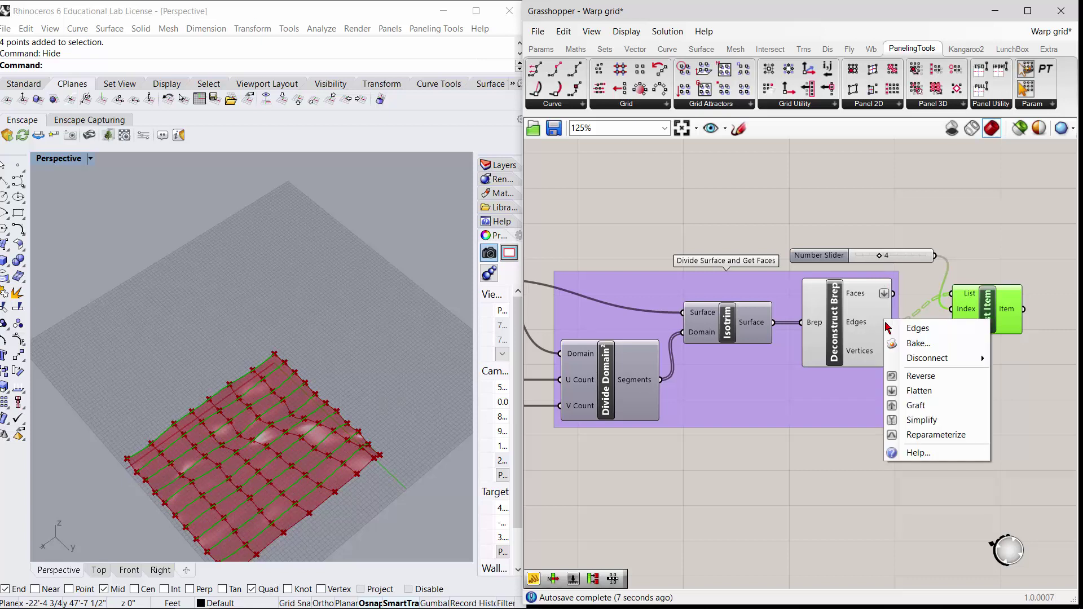
left_click(901, 387)
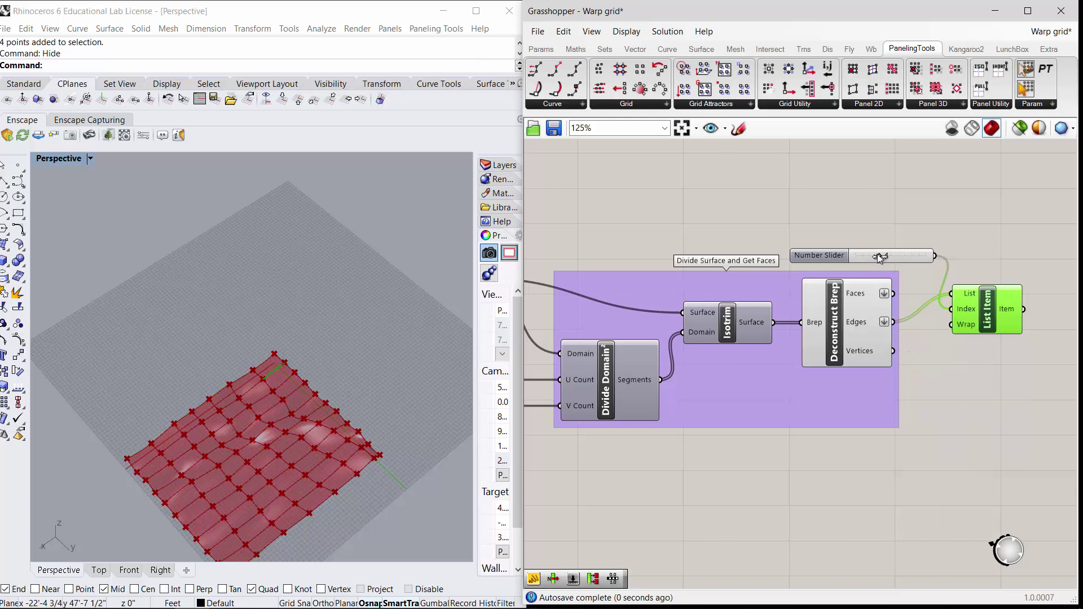
left_click_drag(880, 255, 852, 257)
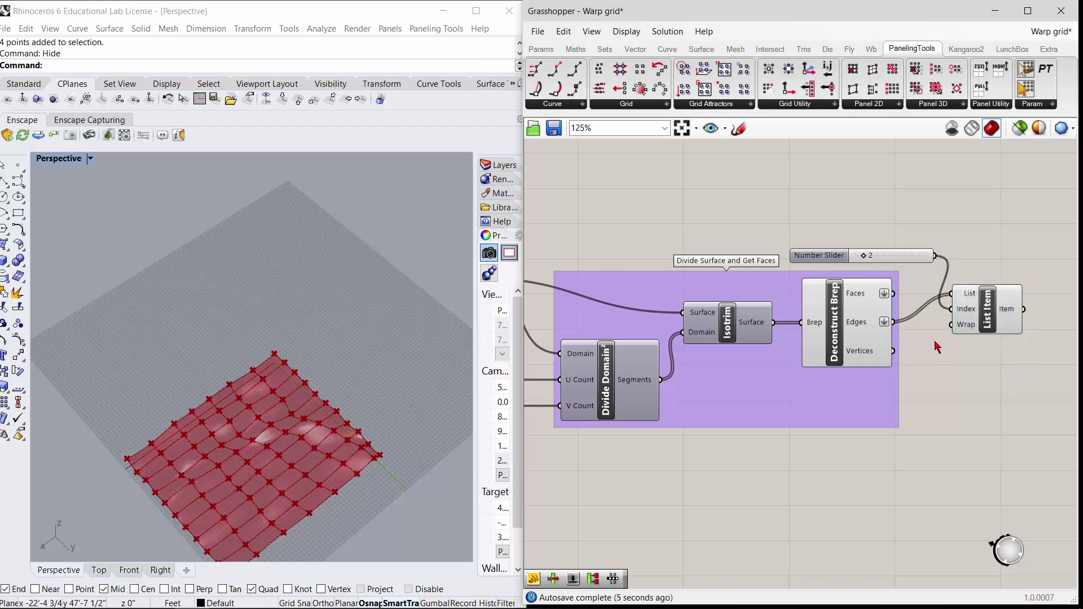
scroll(903, 276, "down", 10)
Select the whole first warp-grid definition and hide its preview.
scroll(726, 341, "up", 4)
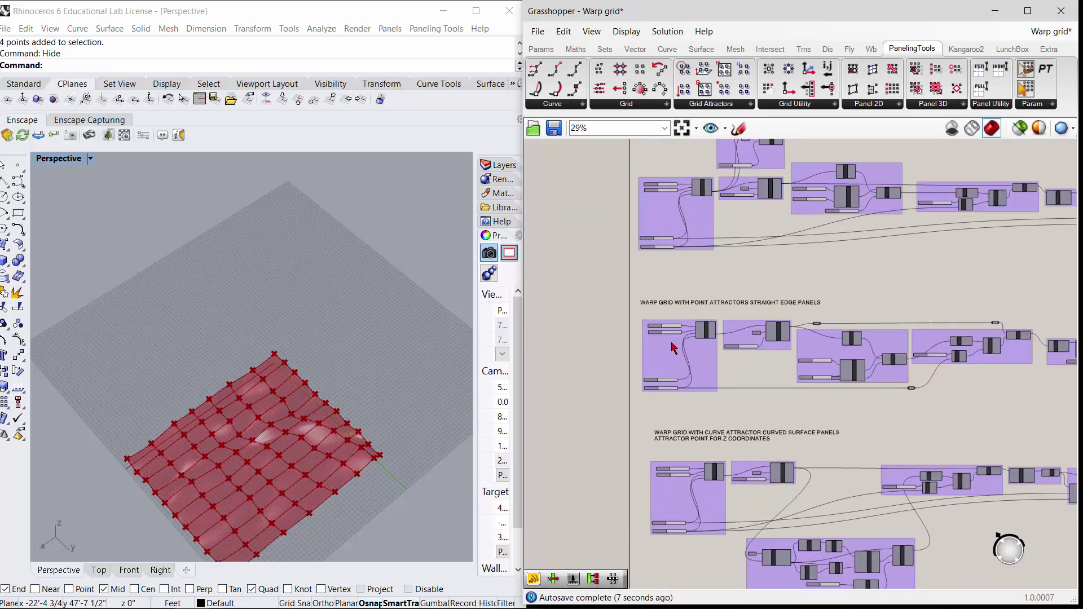
scroll(719, 356, "down", 4)
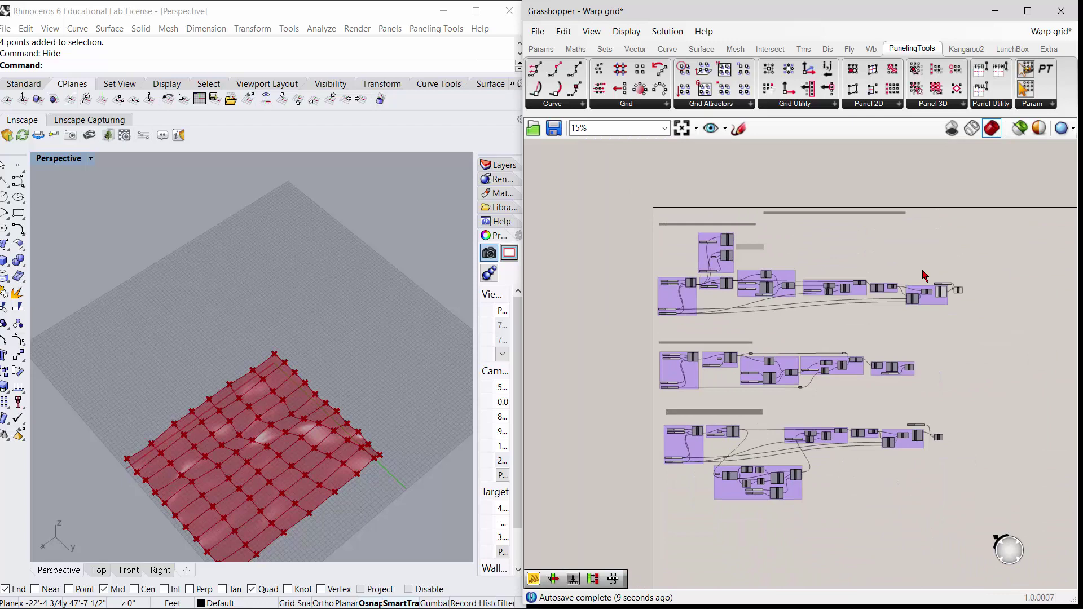
left_click_drag(973, 238, 659, 333)
middle_click(769, 286)
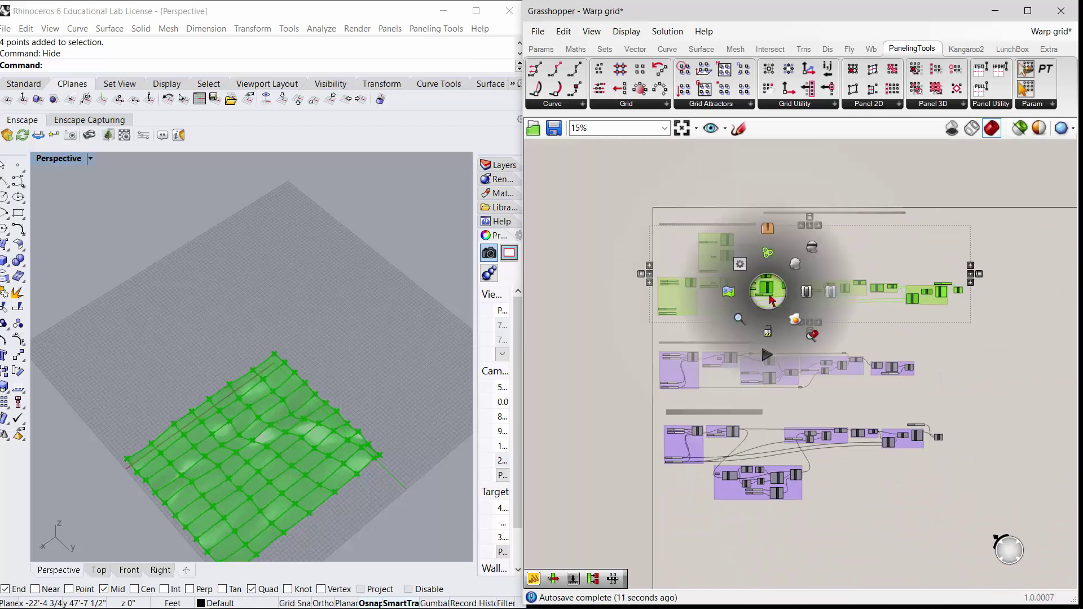
left_click(839, 305)
left_click(869, 339)
Briefly show the Patch component's green wavy surface in Rhino, then hide its preview again.
scroll(722, 397, "up", 3)
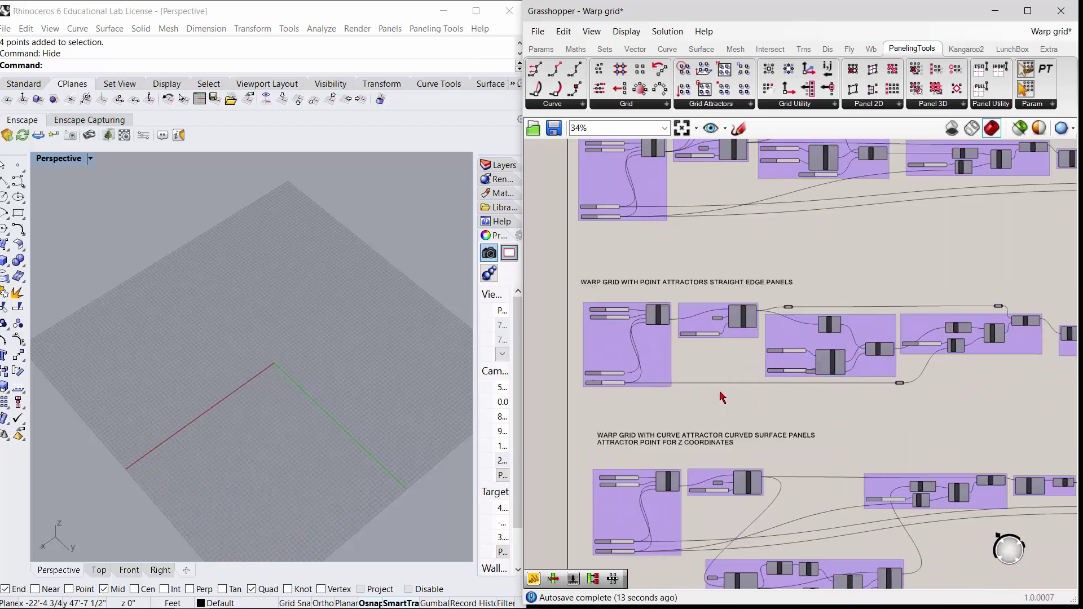
scroll(602, 298, "down", 2)
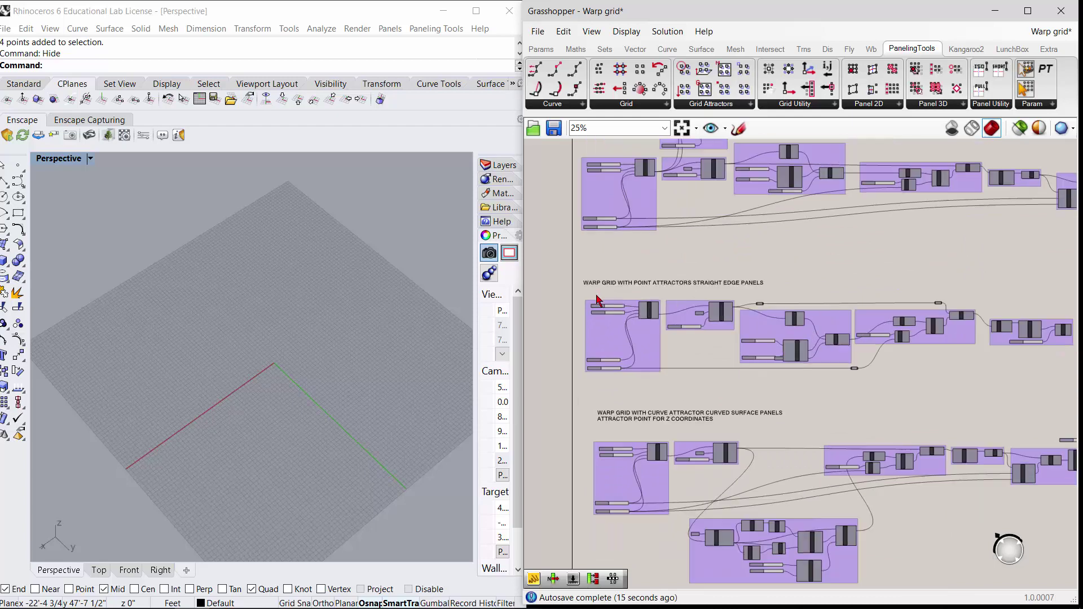
scroll(883, 325, "up", 5)
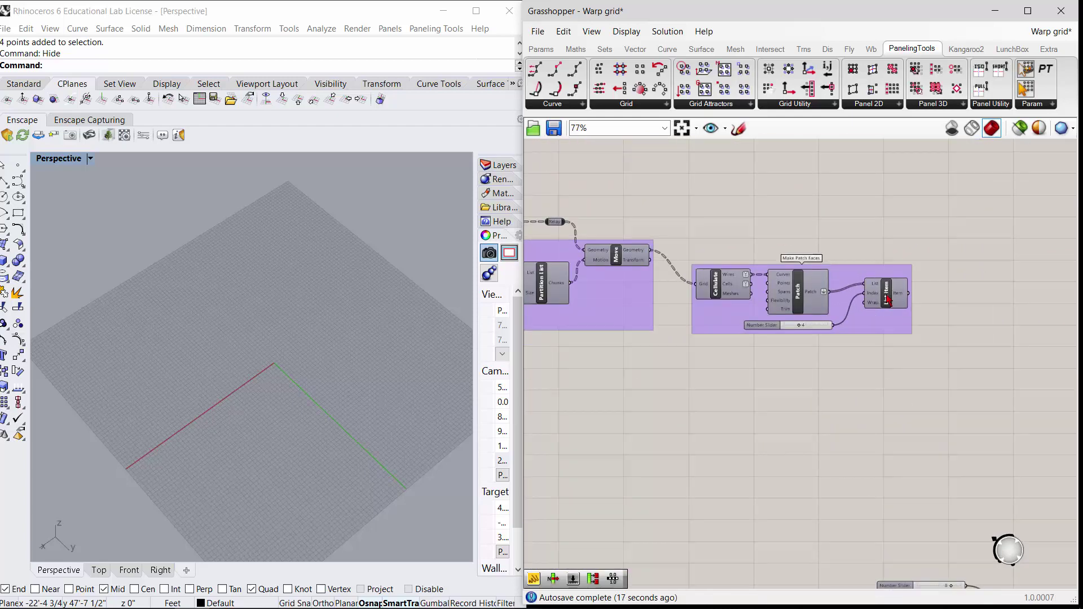
left_click(812, 301)
right_click(812, 301)
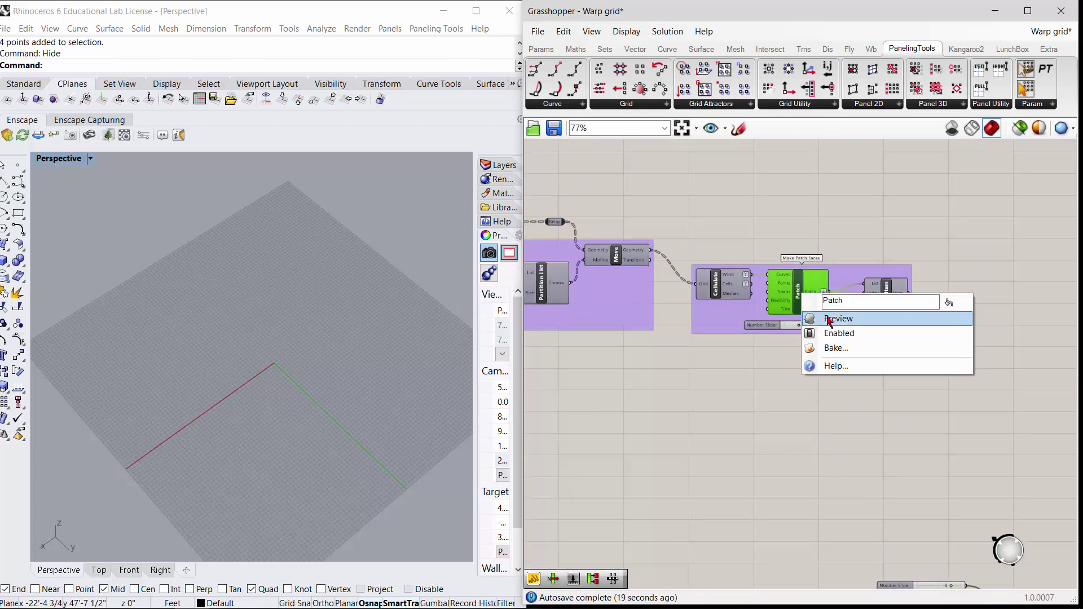
left_click(829, 319)
right_click_drag(356, 365, 354, 336)
right_click(798, 304)
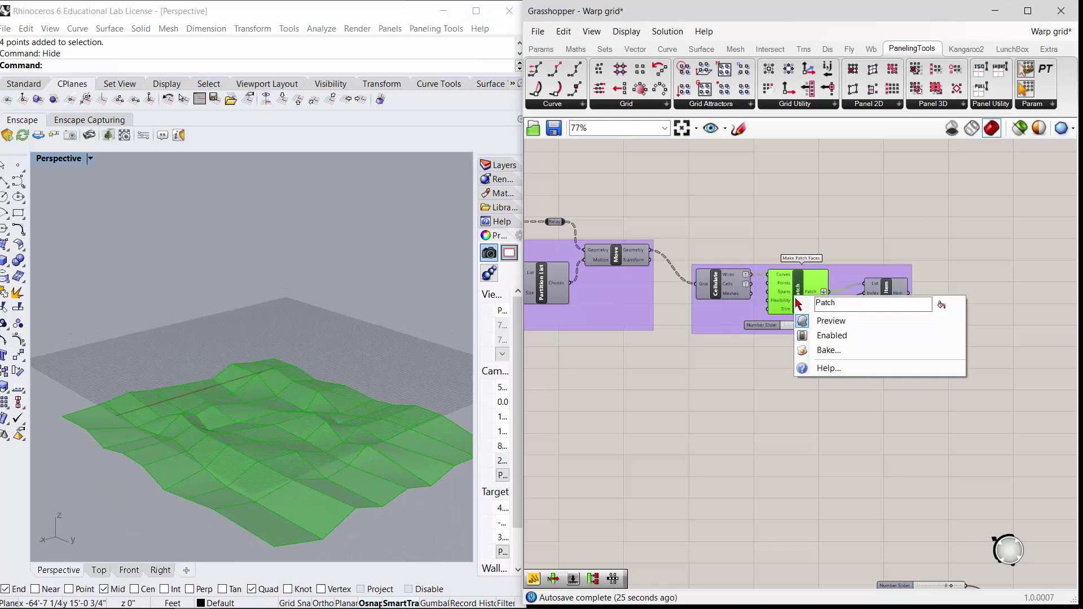
left_click(828, 320)
scroll(1004, 269, "down", 5)
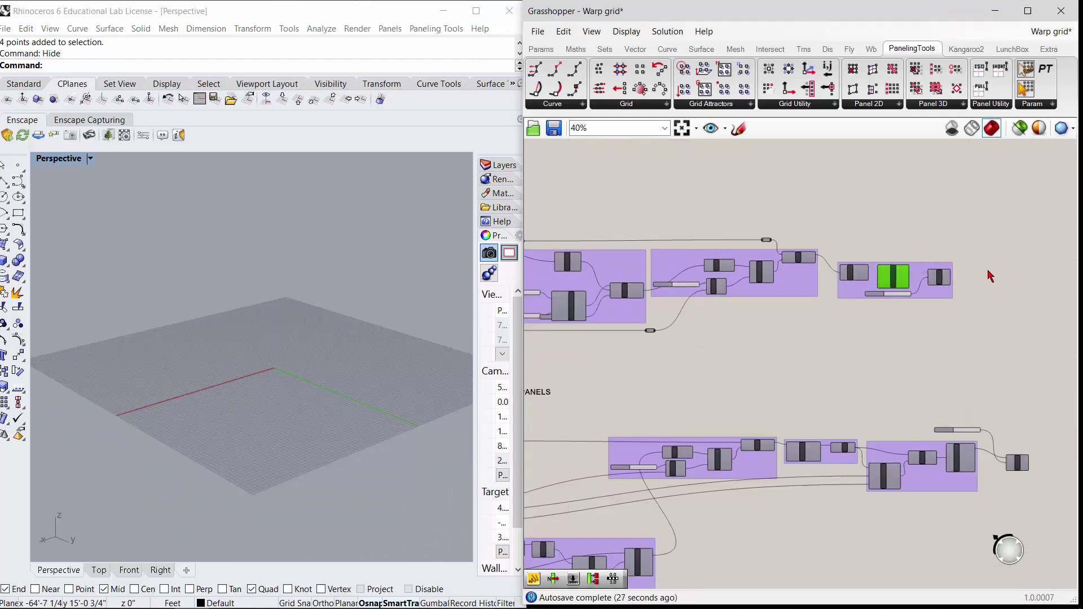
right_click_drag(834, 321, 778, 331)
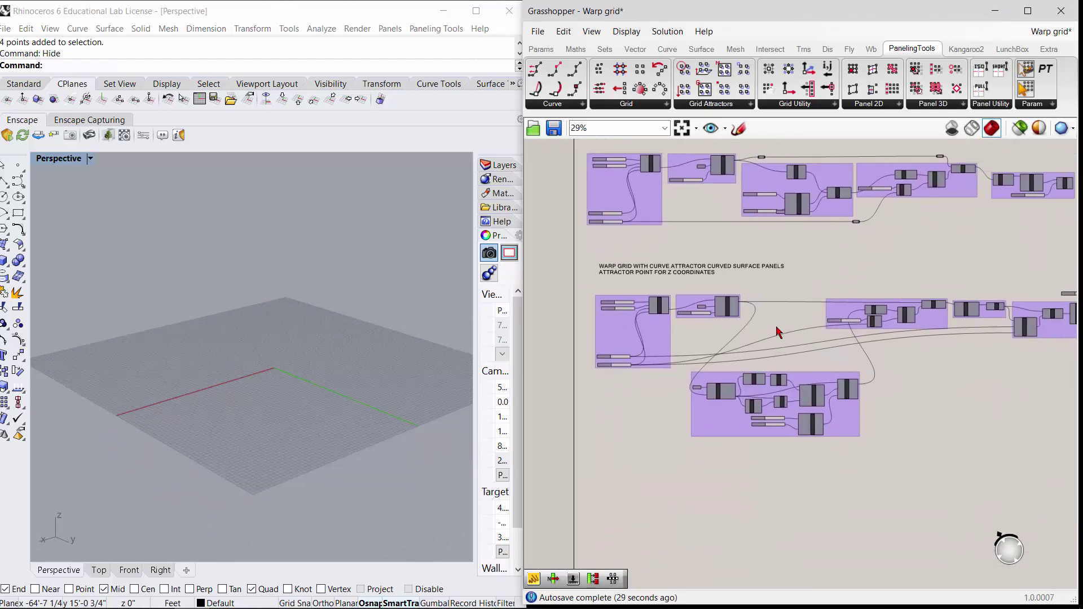
scroll(779, 333, "down", 3)
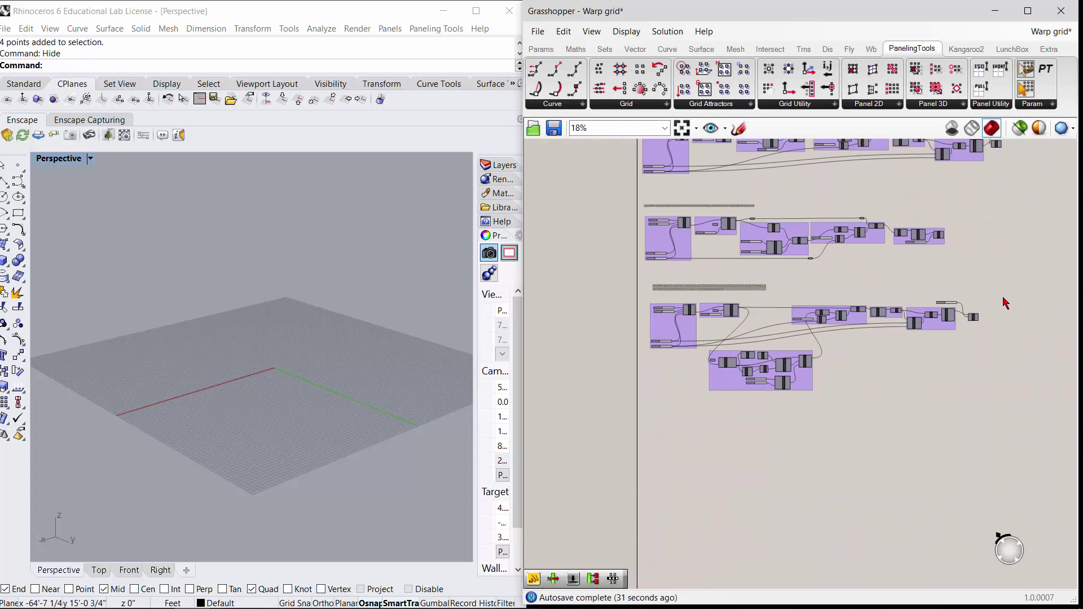
scroll(784, 382, "up", 3)
scroll(692, 355, "up", 4)
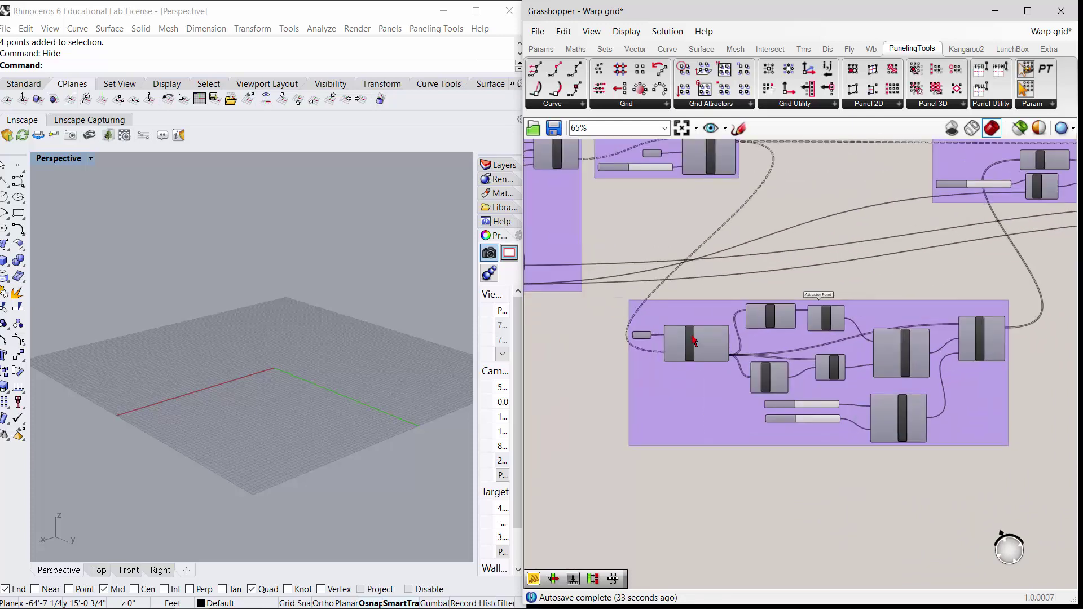
scroll(729, 346, "up", 3)
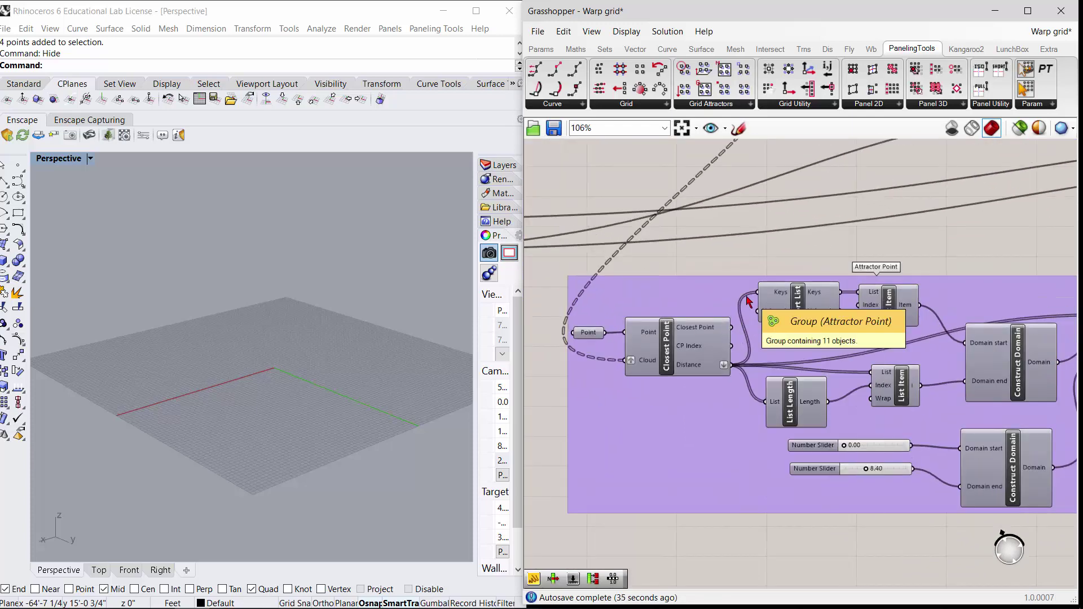
scroll(633, 330, "down", 2)
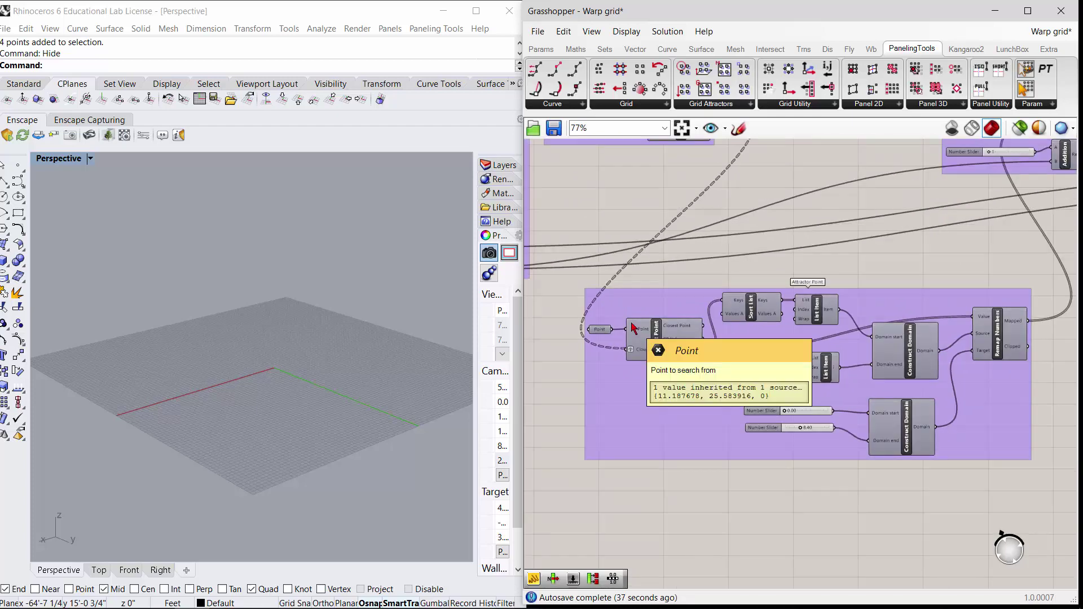
scroll(731, 320, "up", 2)
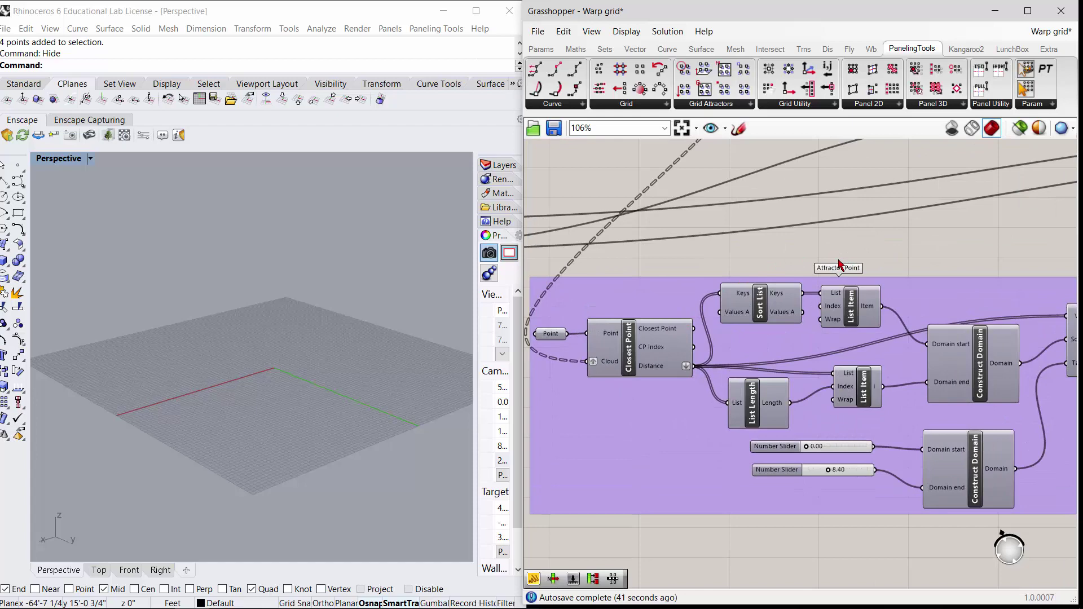
scroll(810, 282, "down", 2)
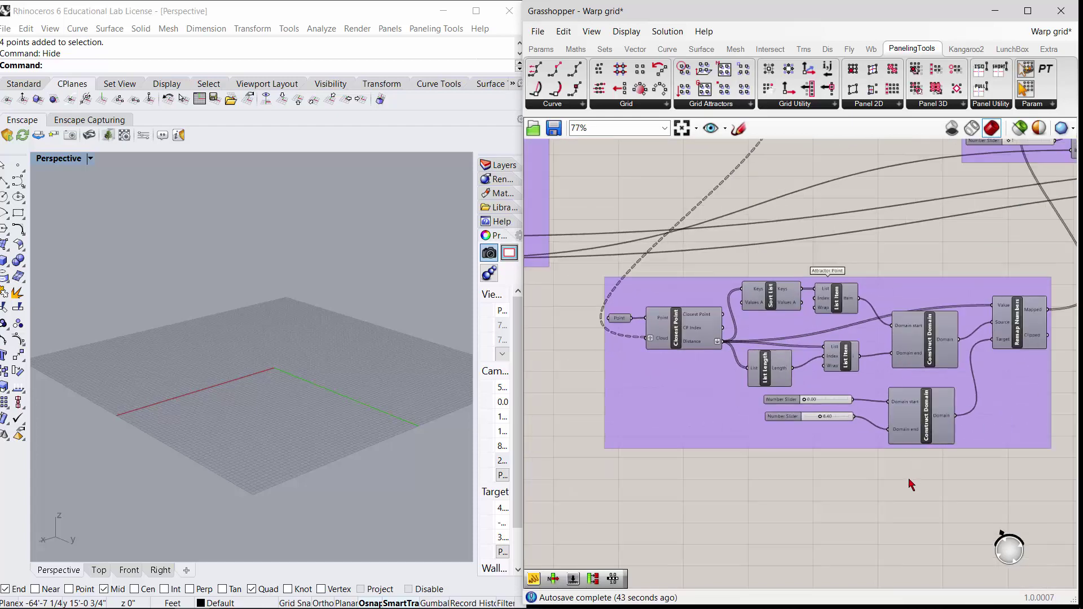
scroll(909, 484, "down", 3)
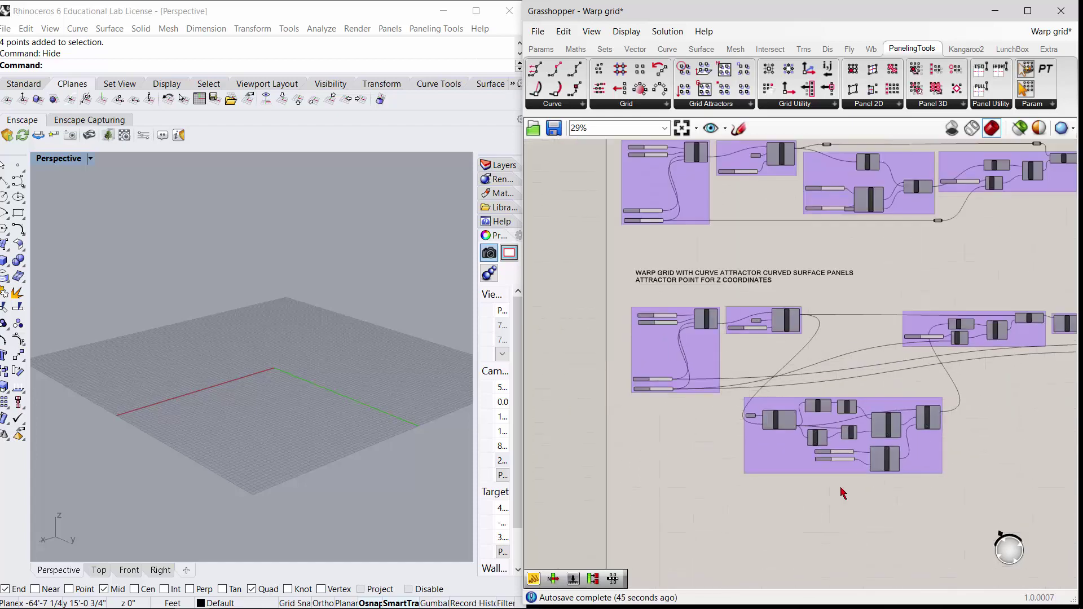
scroll(863, 317, "down", 1)
right_click_drag(863, 317, 764, 442)
scroll(810, 317, "down", 1)
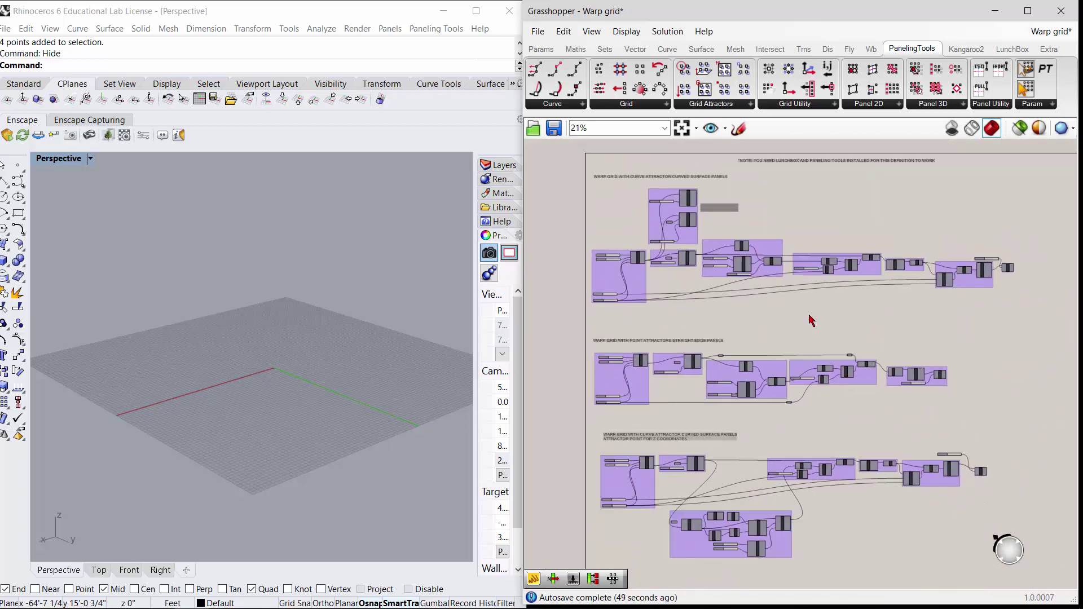
right_click_drag(836, 314, 811, 311)
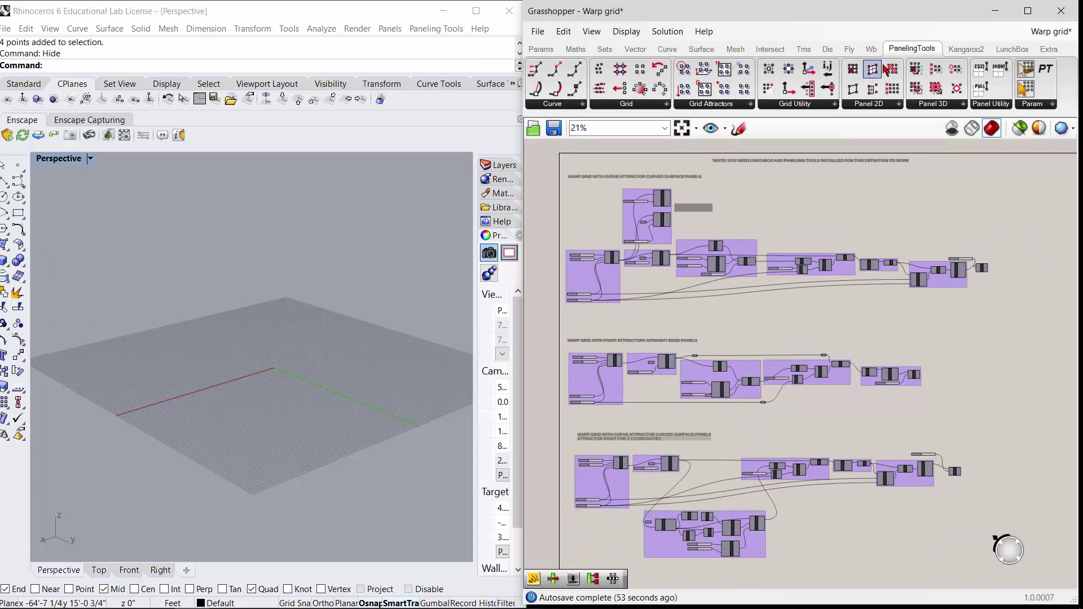
left_click(750, 104)
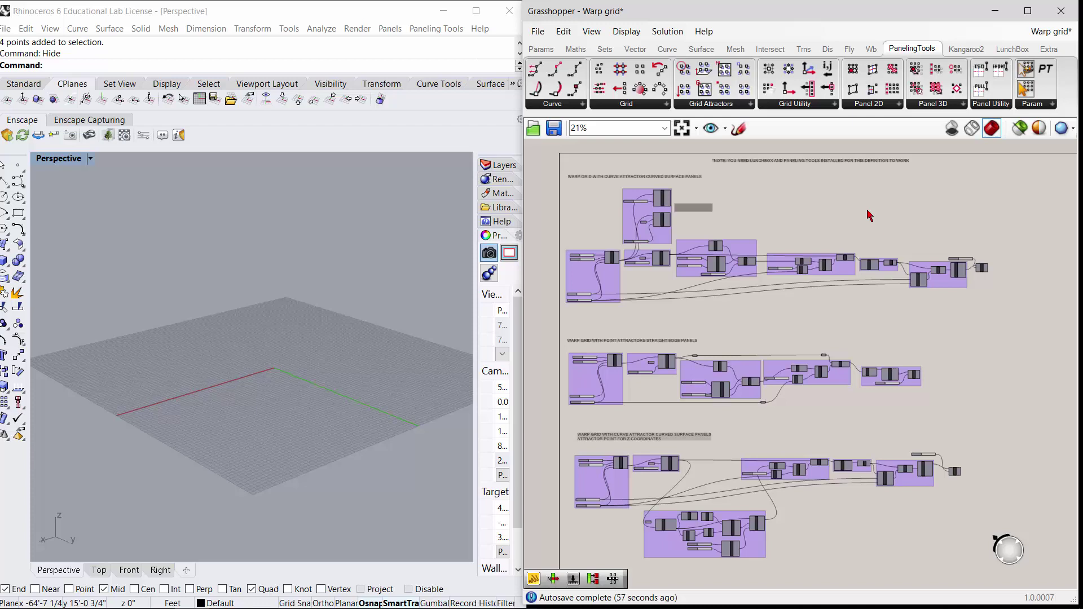